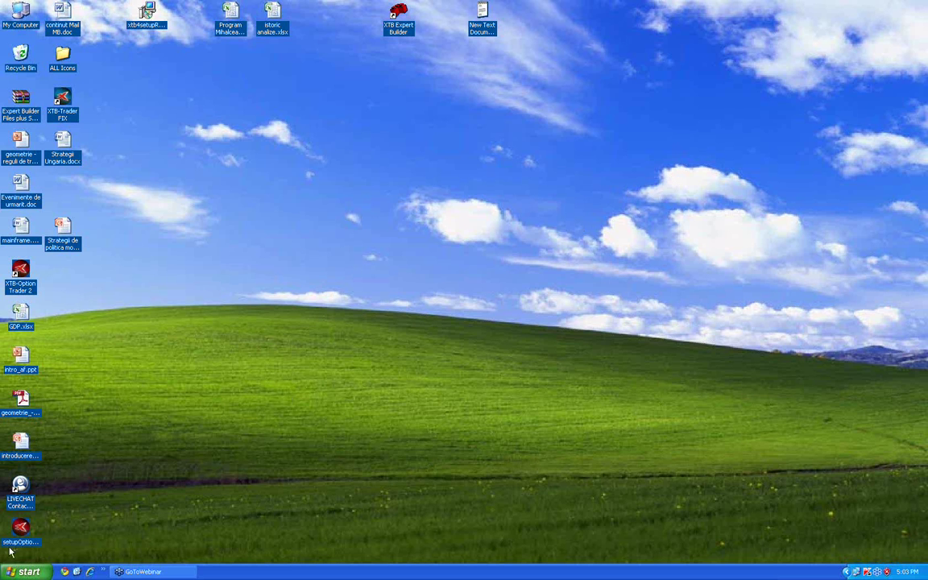
{"action": "left_click", "coordinate": [91, 571]}
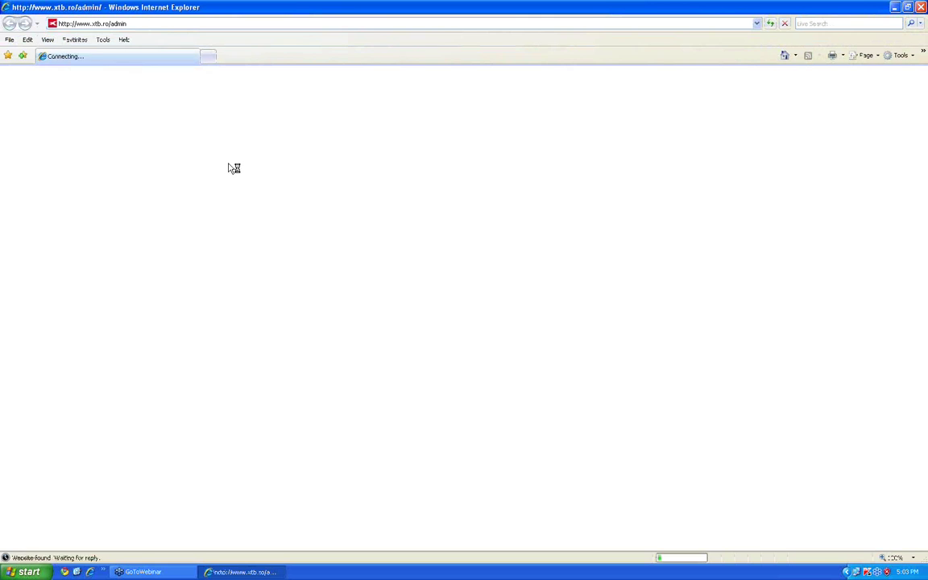
{"action": "left_click", "coordinate": [159, 25]}
{"action": "type", "text": "x"}
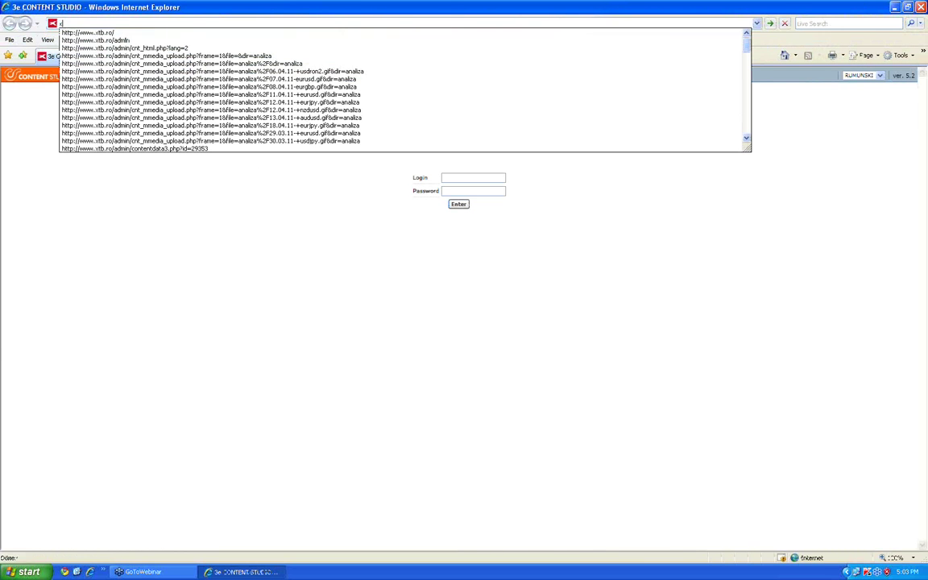
{"action": "type", "text": "tb"}
{"action": "key", "text": "Down"}
{"action": "key", "text": "Return"}
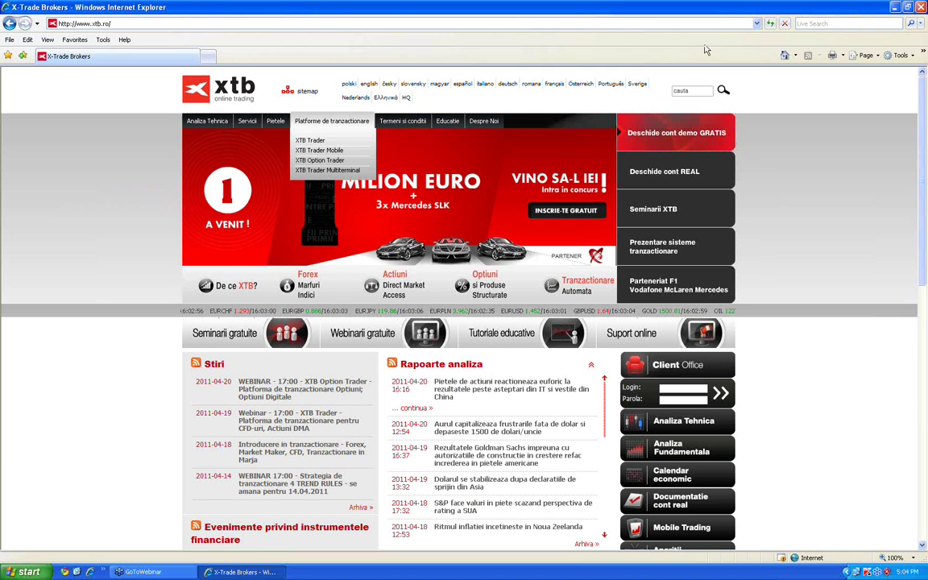
{"action": "left_click", "coordinate": [679, 132]}
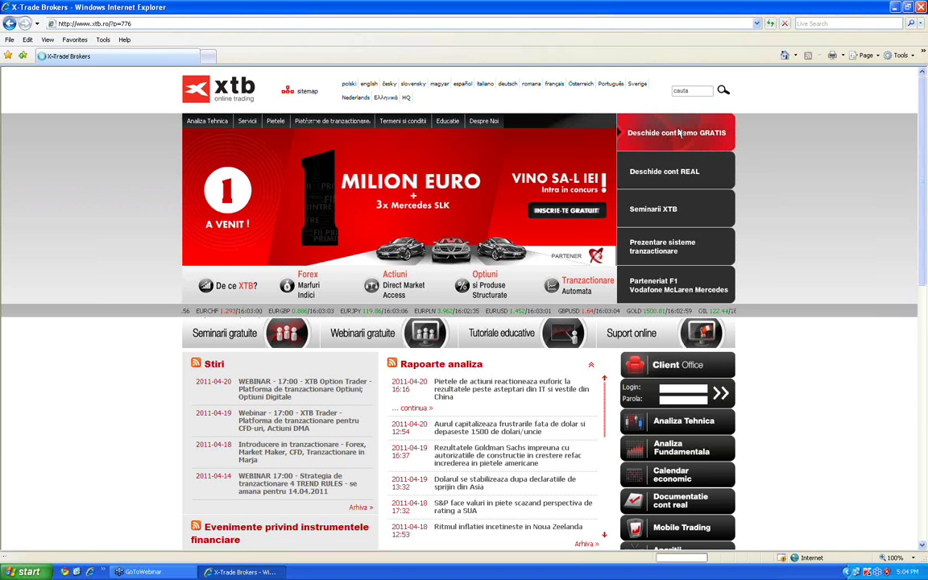
Fill the demo signup form's Nume, Prenume, E-mail, Telefon and Oras fields with placeholder values
{"action": "scroll", "coordinate": [547, 449], "scroll_direction": "down", "scroll_amount": 4}
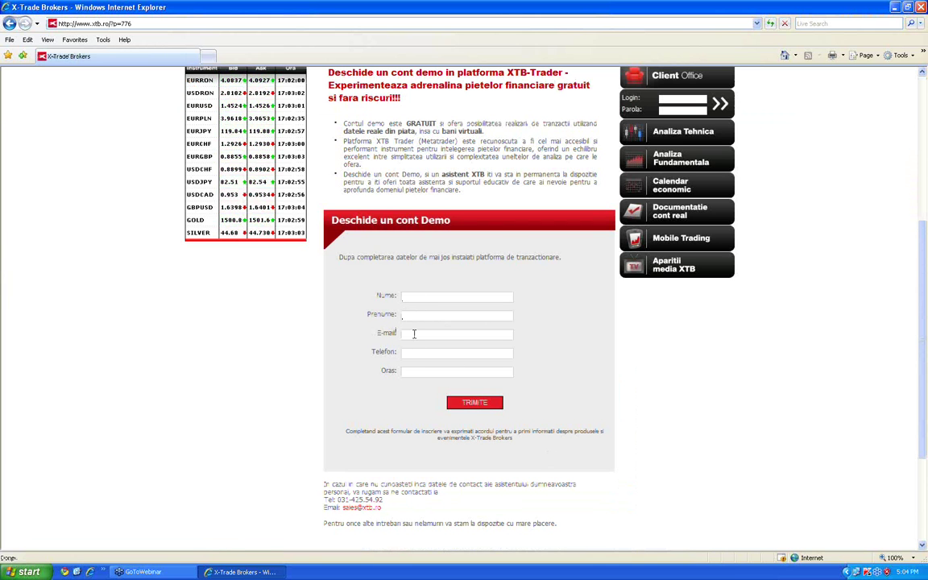
{"action": "left_click", "coordinate": [412, 296]}
{"action": "type", "text": "aa"}
{"action": "left_click", "coordinate": [434, 315]}
{"action": "type", "text": "aaaa"}
{"action": "left_click", "coordinate": [423, 297]}
{"action": "type", "text": "aaa"}
{"action": "left_click", "coordinate": [413, 333]}
{"action": "key", "text": "Tab"}
{"action": "key", "text": "Tab"}
Submit the signup form and start downloading the Option Trader platform
{"action": "left_click", "coordinate": [476, 405]}
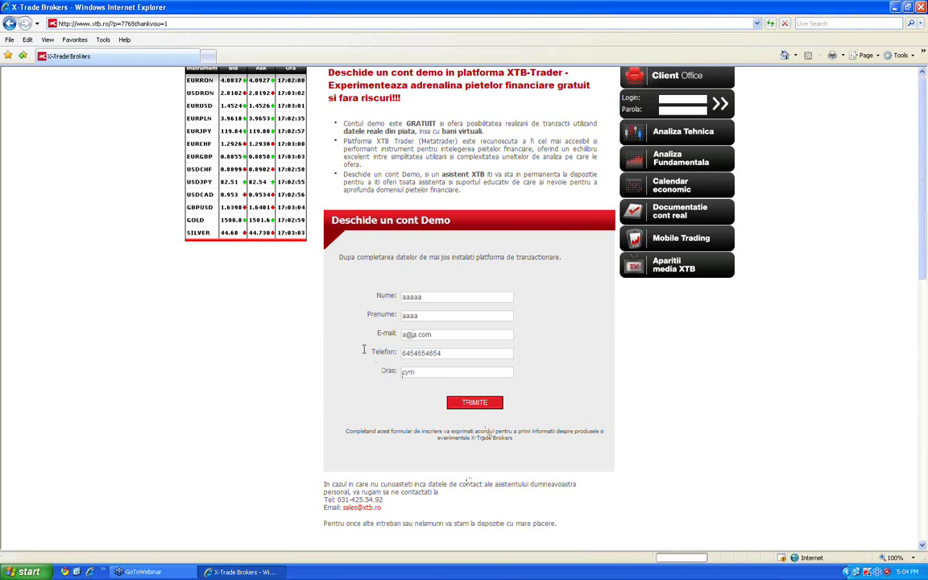
{"action": "scroll", "coordinate": [490, 507], "scroll_direction": "down", "scroll_amount": 7}
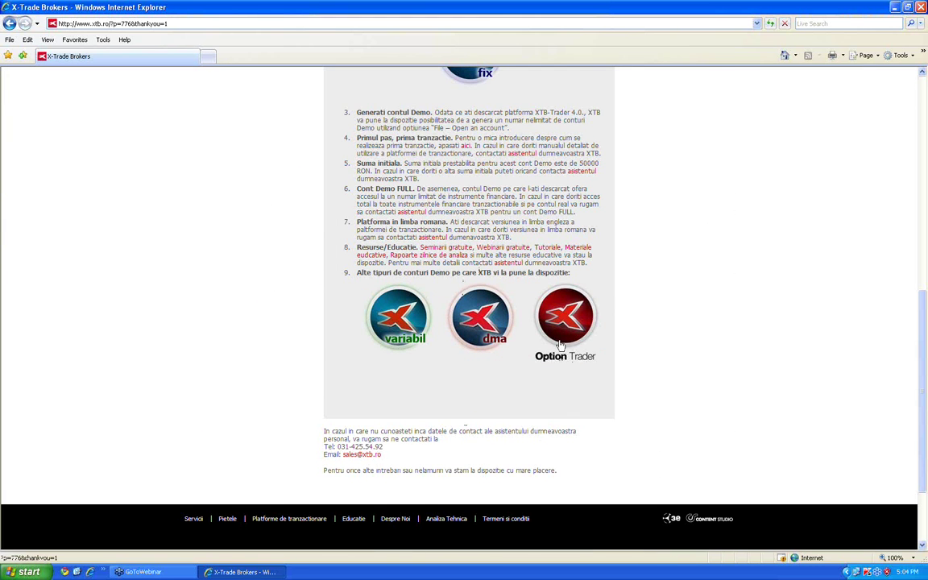
{"action": "scroll", "coordinate": [493, 372], "scroll_direction": "up", "scroll_amount": 2}
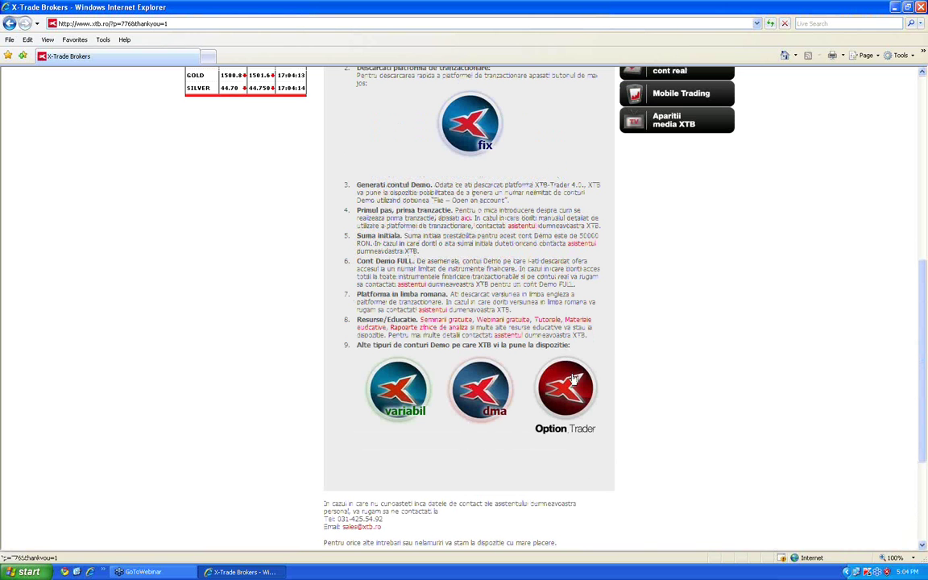
{"action": "left_click", "coordinate": [568, 389]}
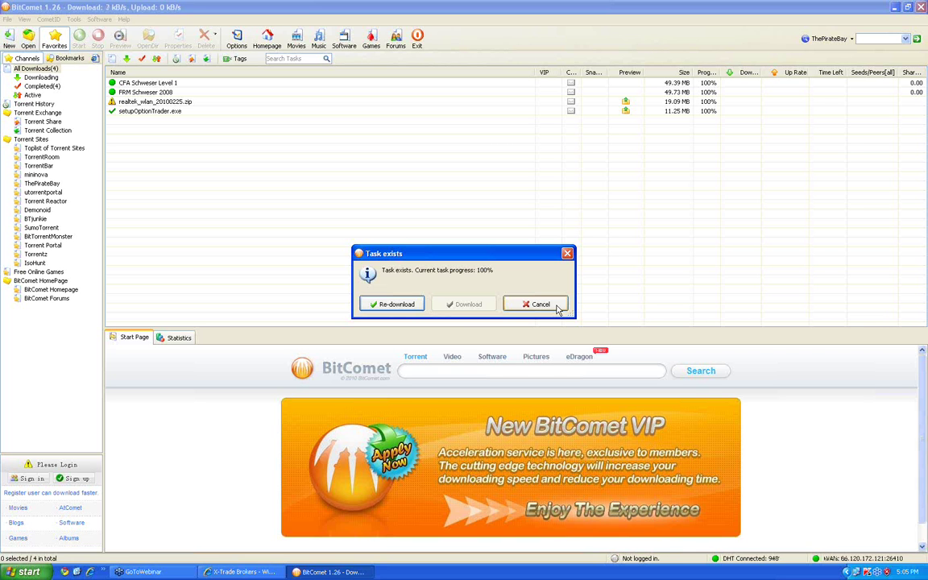
Cancel the duplicate setupOptionTrader.exe download and close BitComet
{"action": "left_click", "coordinate": [537, 304]}
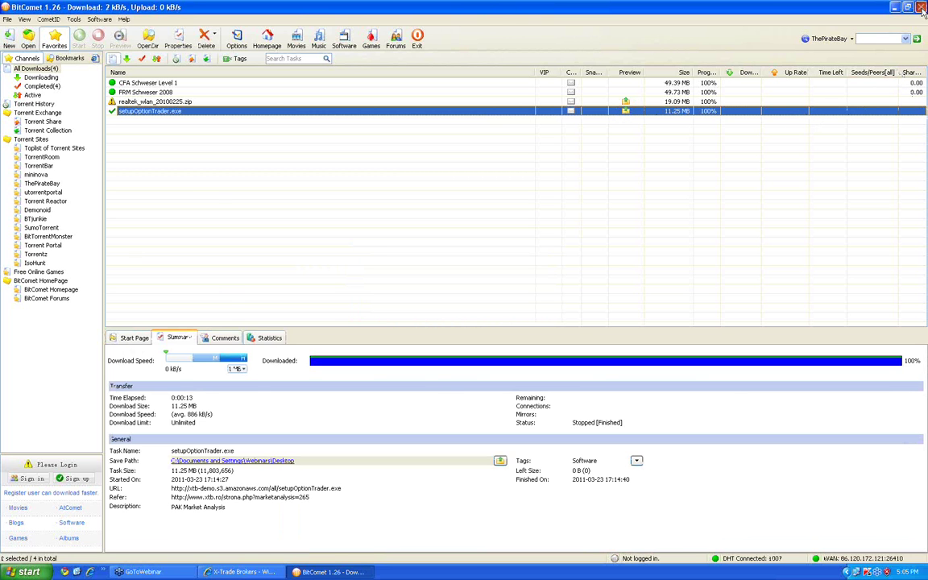
{"action": "left_click", "coordinate": [922, 8]}
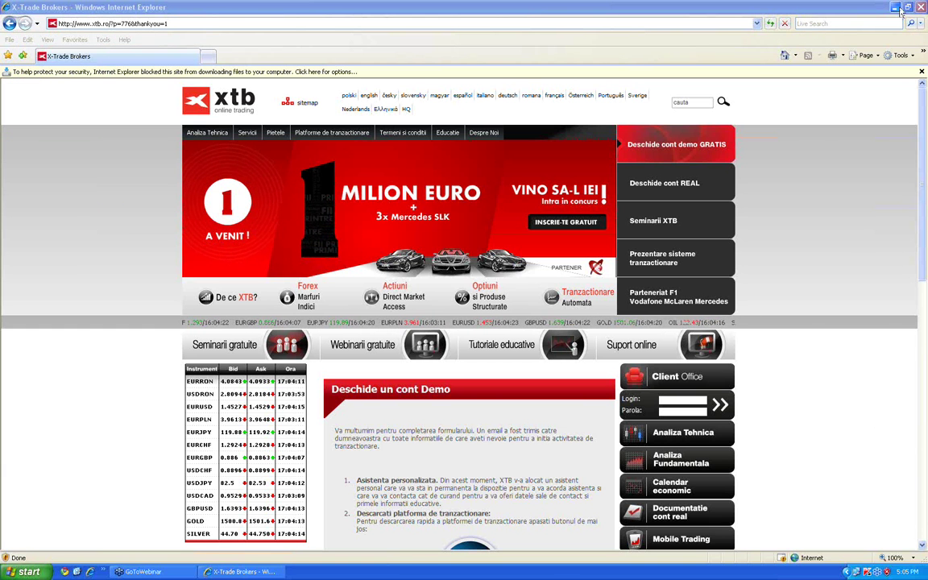
Minimize the browser, move setupOptionTrader.exe to the bottom-left, and launch XTB-Option Trader 2
{"action": "left_click", "coordinate": [899, 9]}
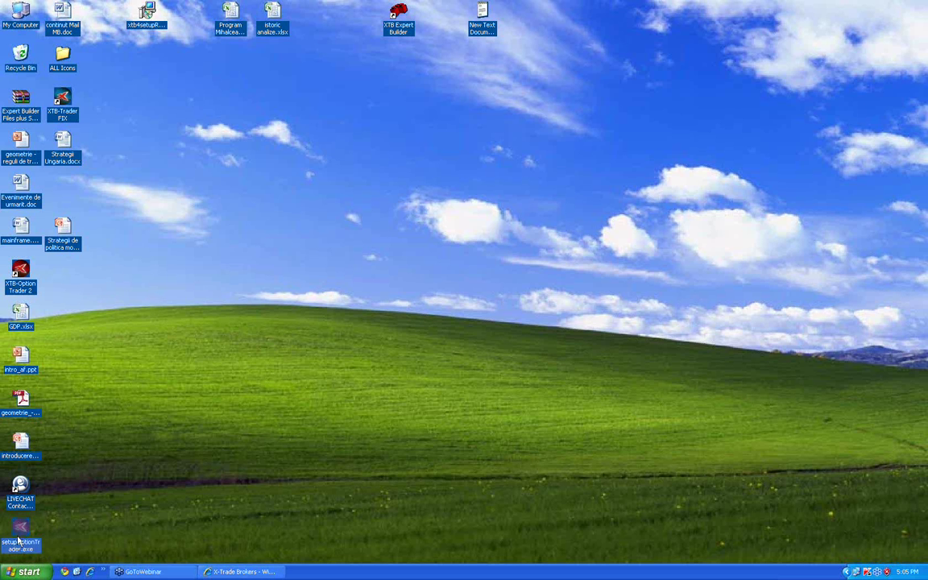
{"action": "left_click_drag", "start_coordinate": [21, 530], "coordinate": [692, 98]}
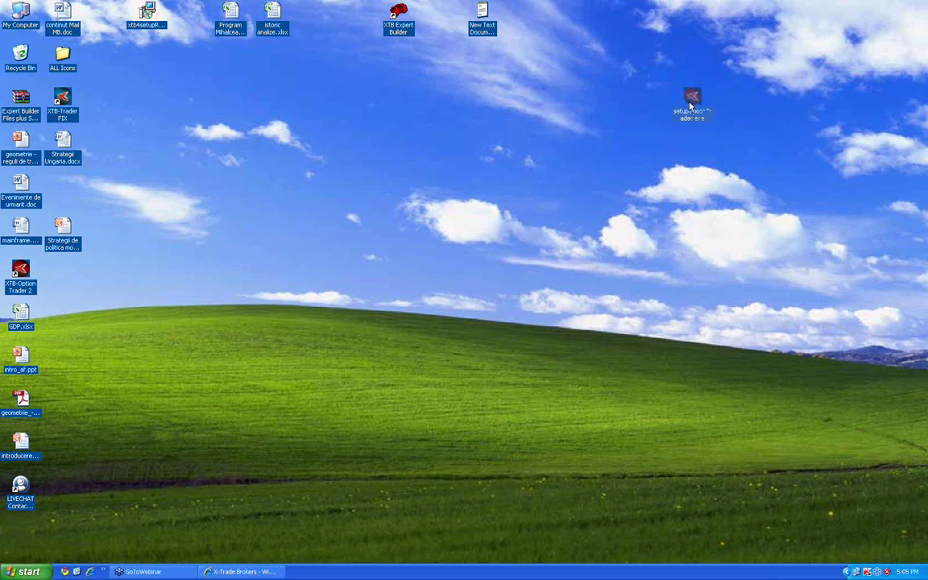
{"action": "left_click_drag", "start_coordinate": [690, 104], "coordinate": [522, 275]}
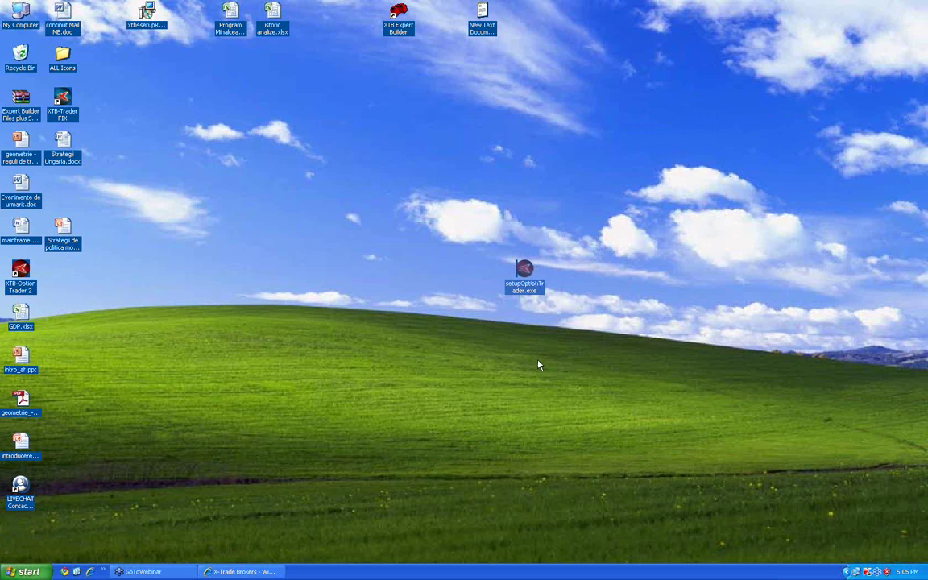
{"action": "double_click", "coordinate": [521, 283]}
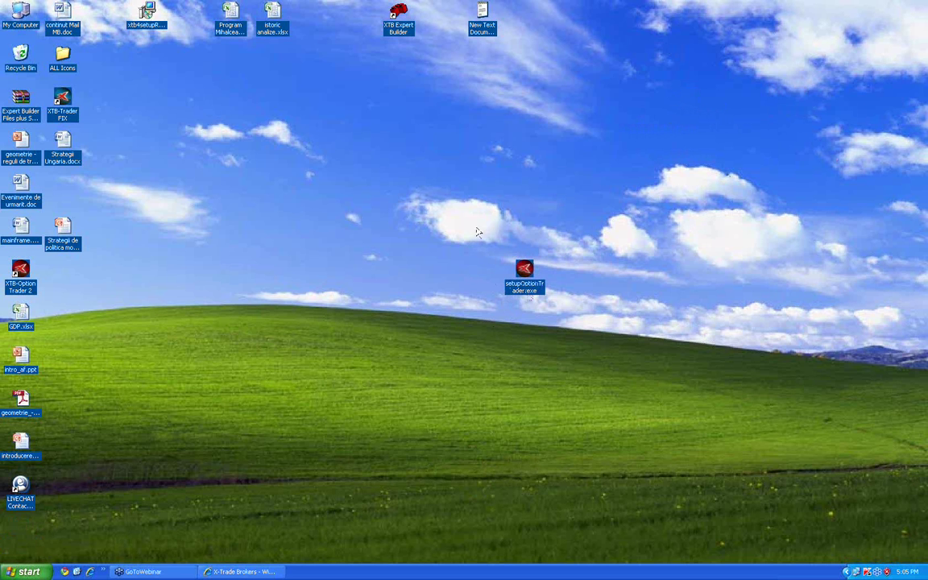
{"action": "left_click_drag", "start_coordinate": [469, 211], "coordinate": [587, 327]}
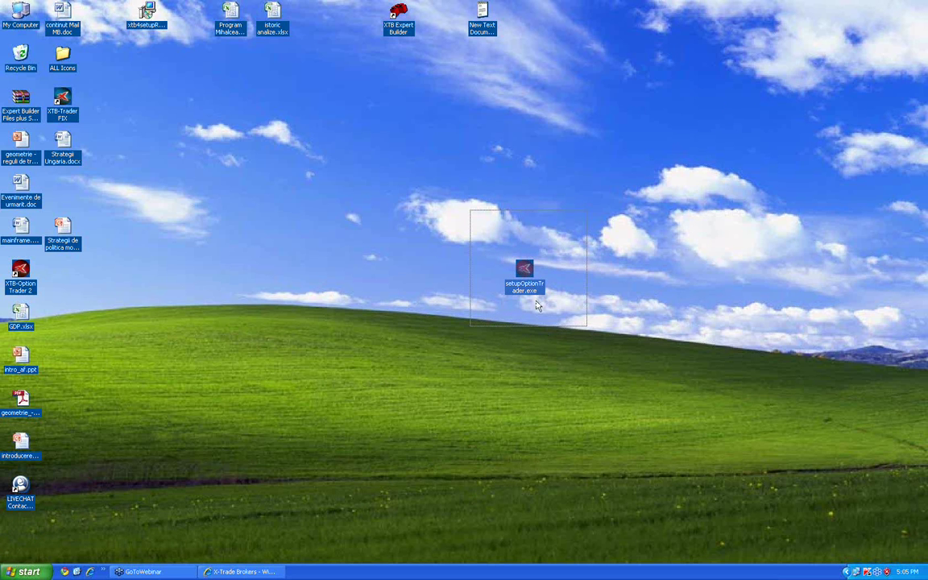
{"action": "left_click_drag", "start_coordinate": [524, 272], "coordinate": [61, 525]}
{"action": "left_click_drag", "start_coordinate": [20, 271], "coordinate": [566, 229]}
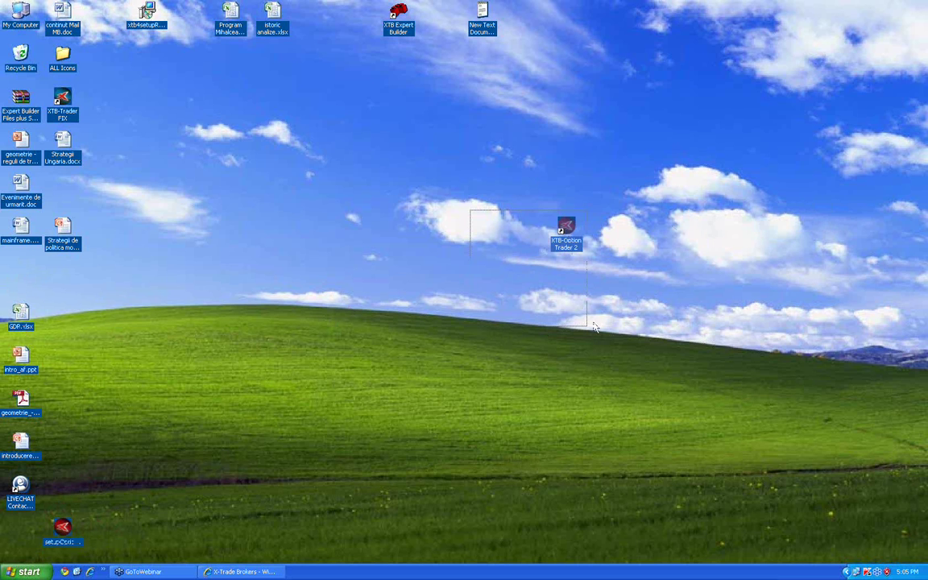
{"action": "double_click", "coordinate": [566, 226]}
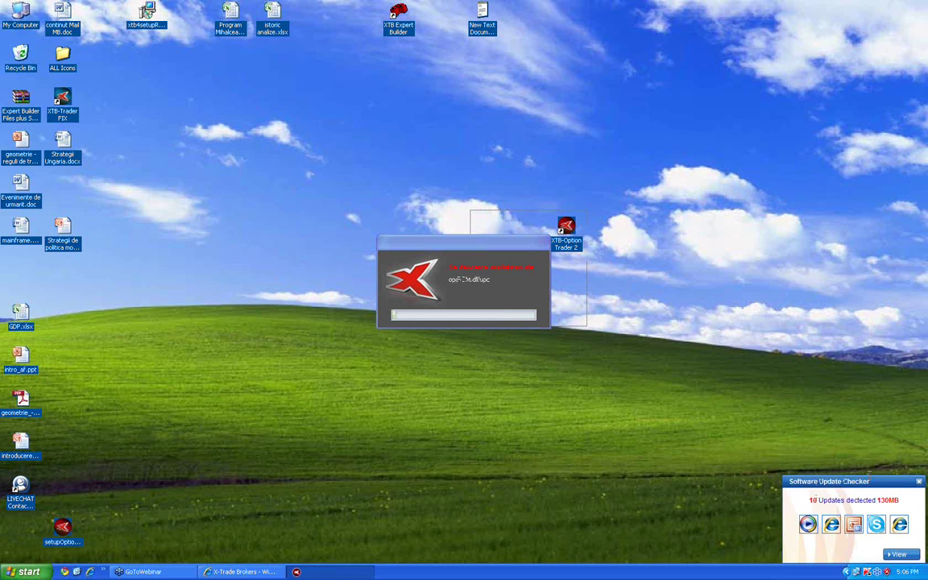
Close the Software Update Checker popup and let Option Trader load to its login window
{"action": "left_click", "coordinate": [919, 482]}
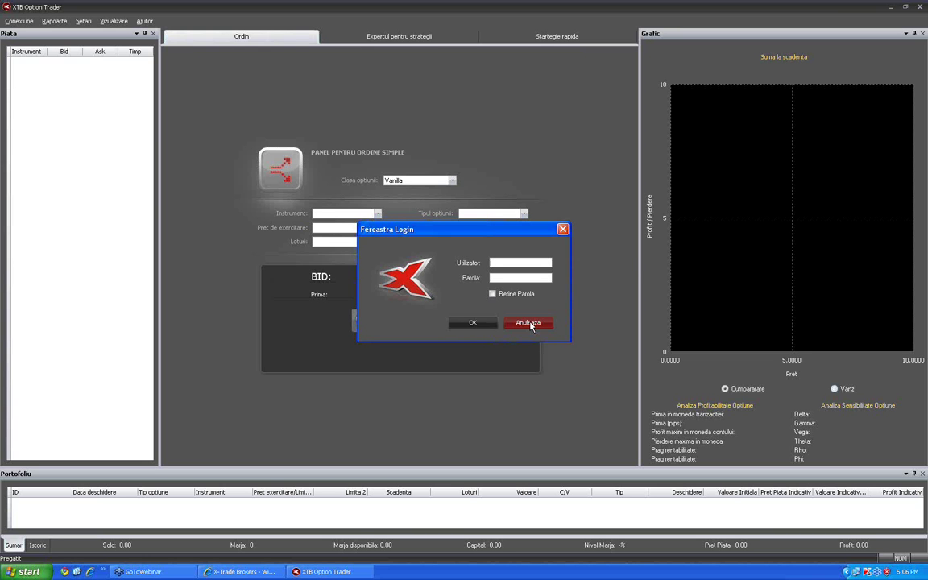
Cancel the login prompt, start a demo registration with a first name, then abandon it
{"action": "left_click", "coordinate": [531, 323]}
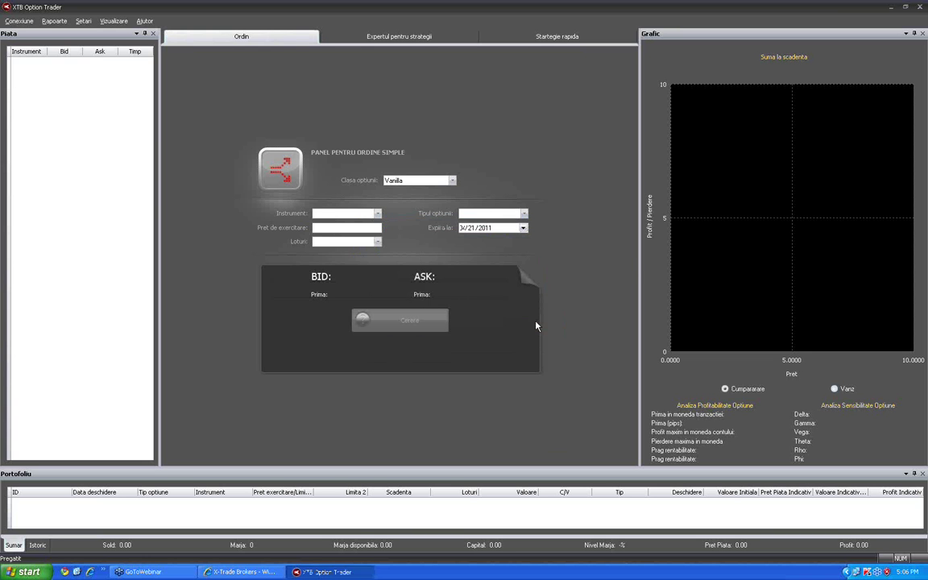
{"action": "left_click", "coordinate": [10, 20]}
{"action": "left_click", "coordinate": [32, 62]}
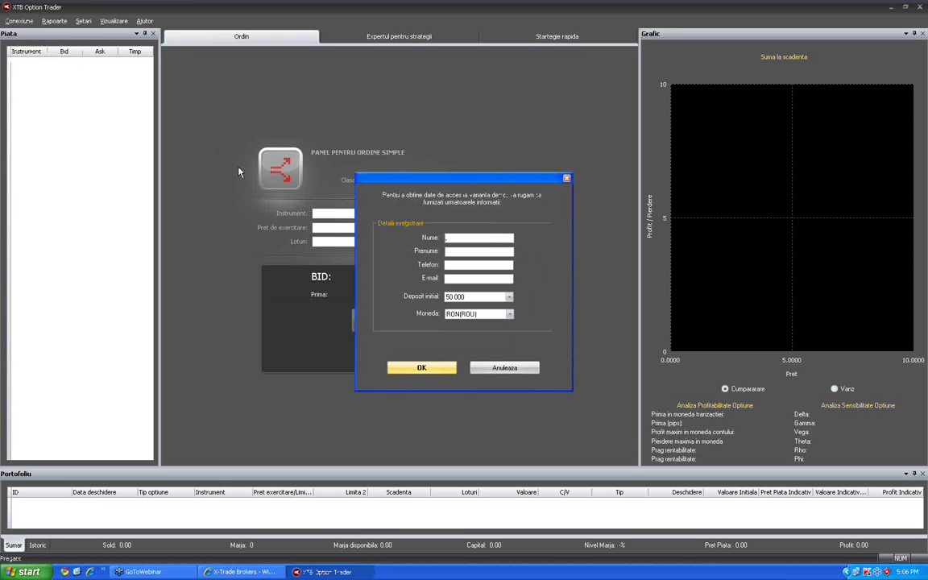
{"action": "type", "text": "Vlad"}
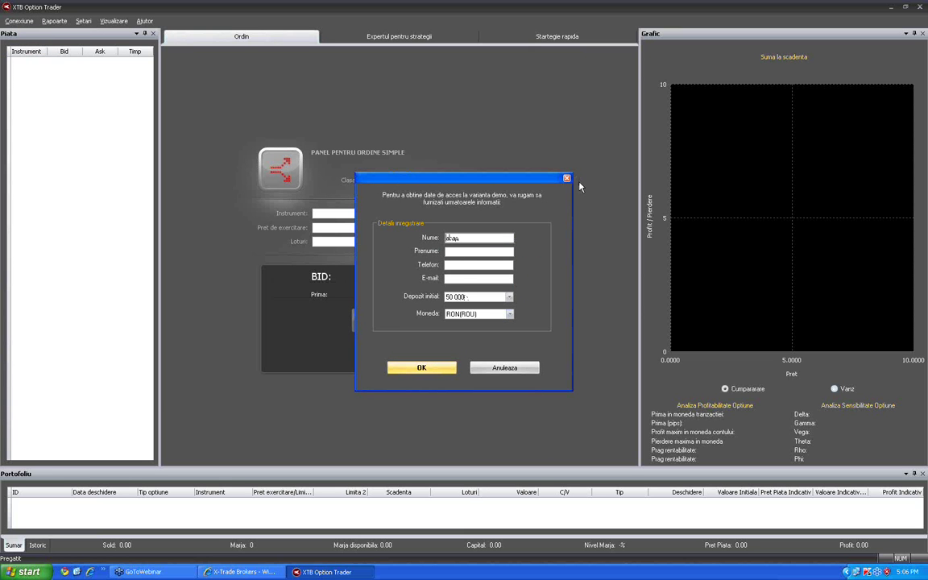
{"action": "left_click", "coordinate": [566, 178]}
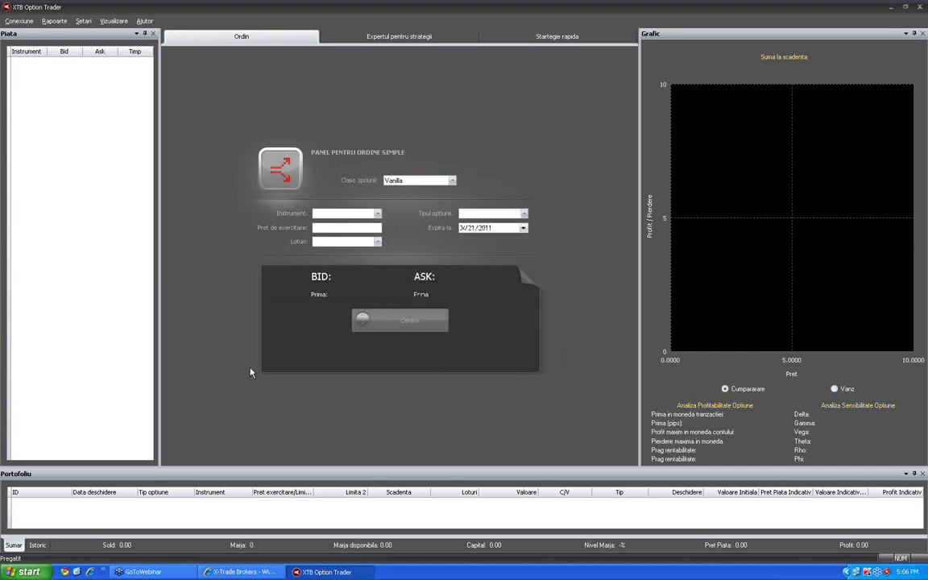
Reopen the new demo account form and enter placeholder name, phone number and e-mail
{"action": "left_click", "coordinate": [22, 24]}
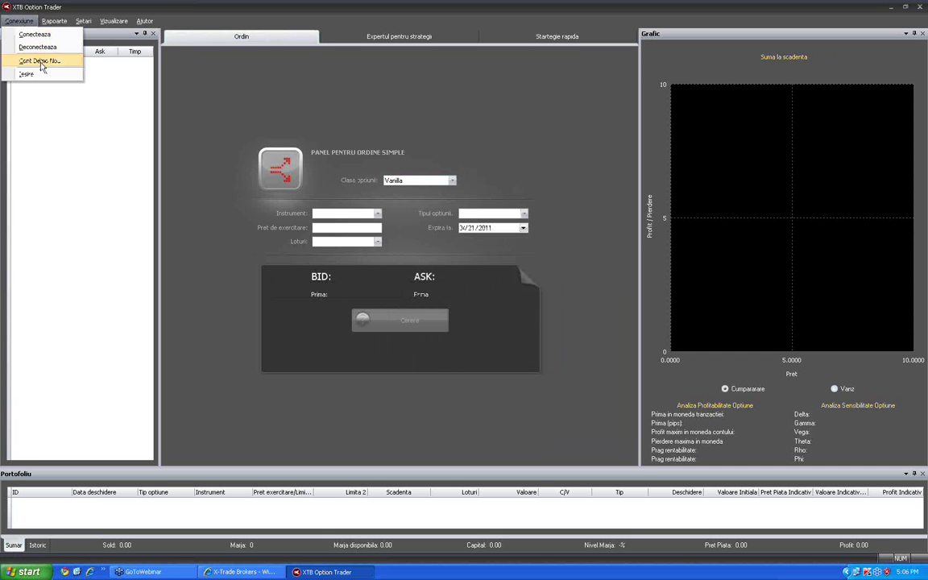
{"action": "left_click", "coordinate": [39, 62]}
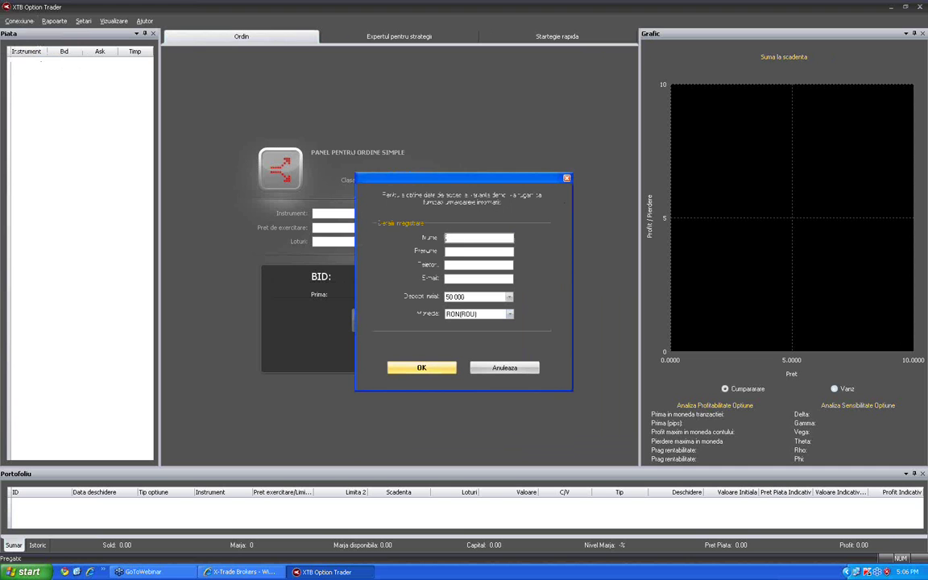
{"action": "type", "text": "asada"}
{"action": "left_click", "coordinate": [467, 252]}
{"action": "type", "text": "fasd"}
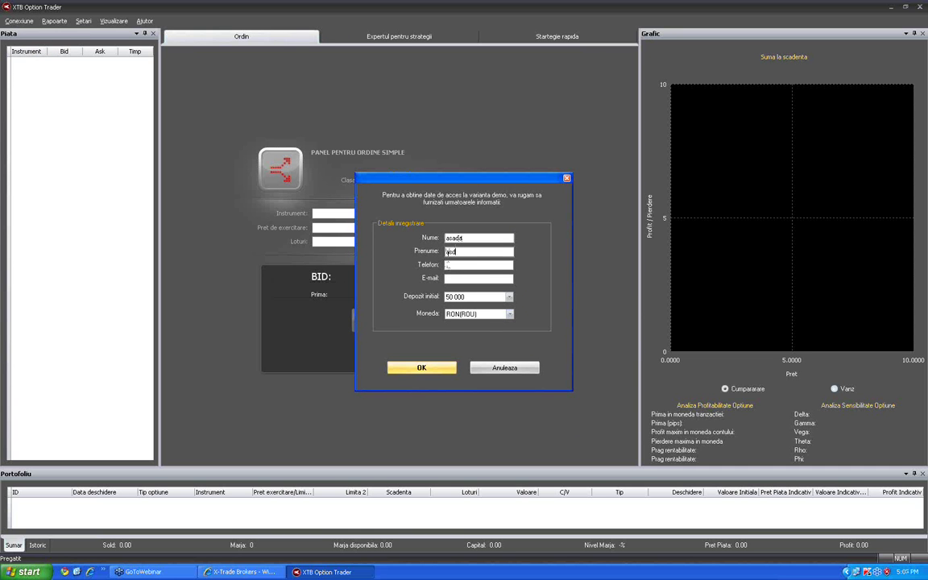
{"action": "type", "text": "ad"}
{"action": "left_click", "coordinate": [495, 264]}
{"action": "type", "text": "321651"}
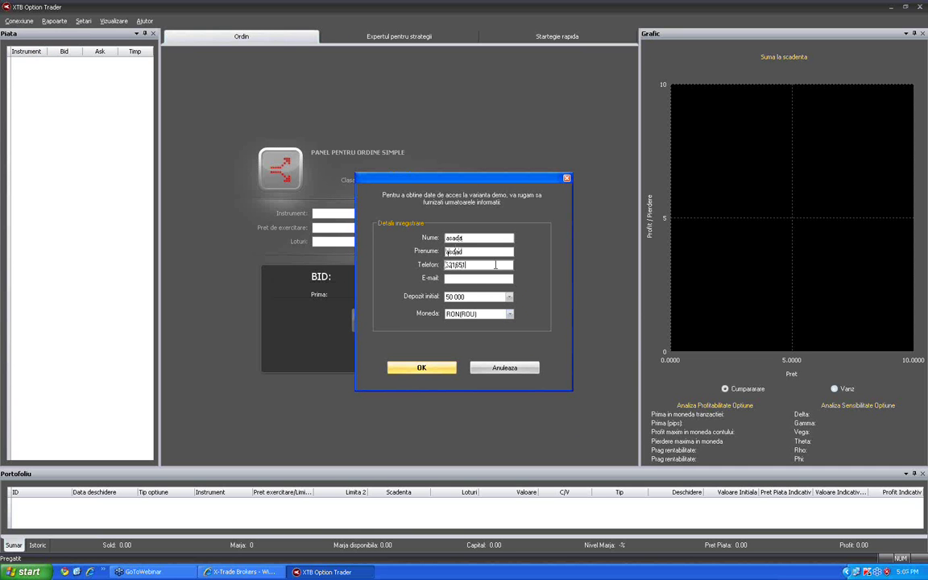
{"action": "key", "text": "Tab"}
{"action": "type", "text": "asd@asd"}
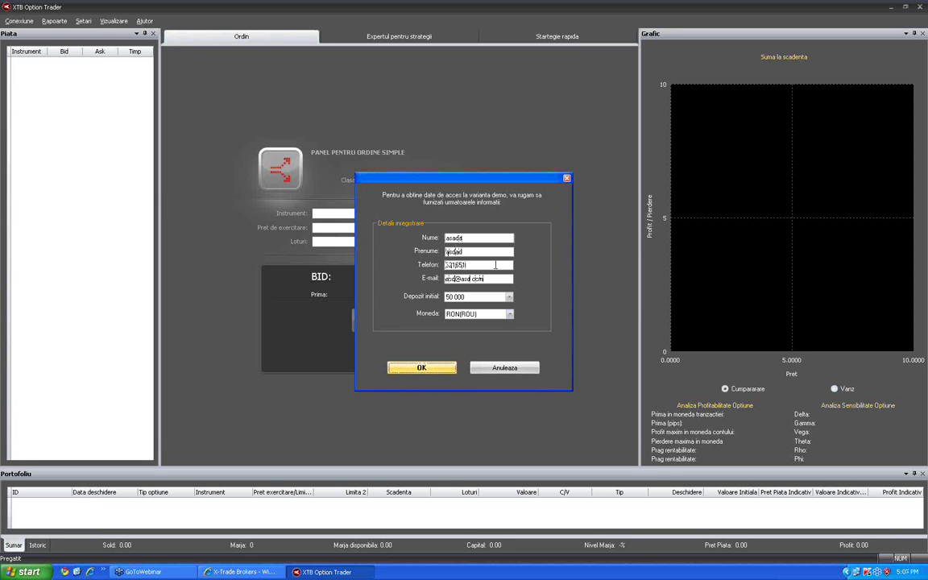
Keep a 50 000 RON initial deposit, submit, and log in with the new demo credentials
{"action": "left_click", "coordinate": [509, 297]}
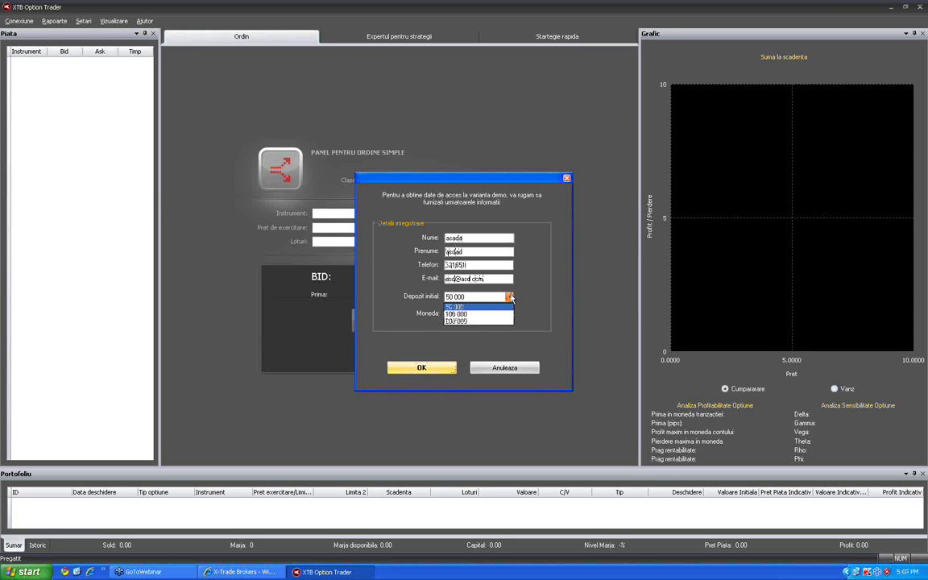
{"action": "left_click", "coordinate": [497, 307]}
{"action": "key", "text": "Tab"}
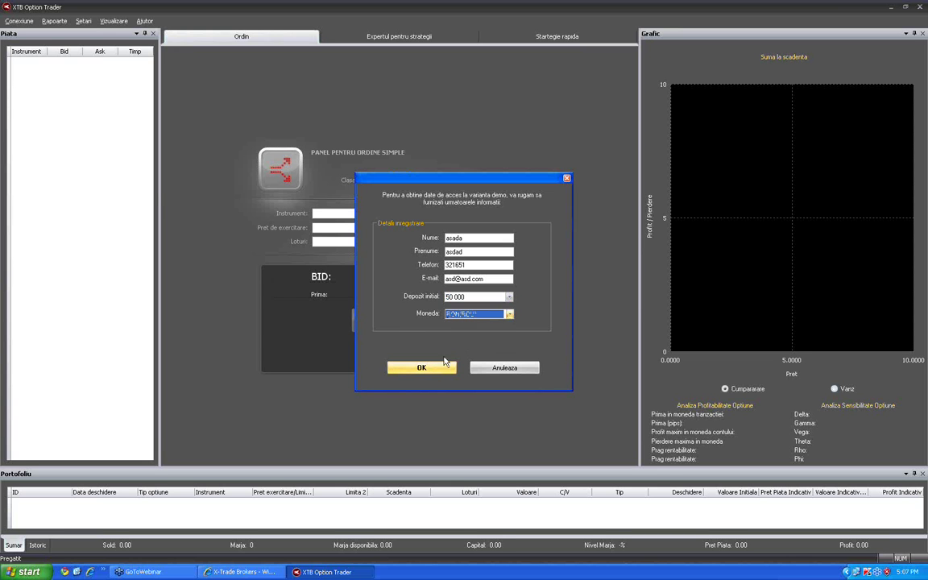
{"action": "left_click", "coordinate": [425, 368]}
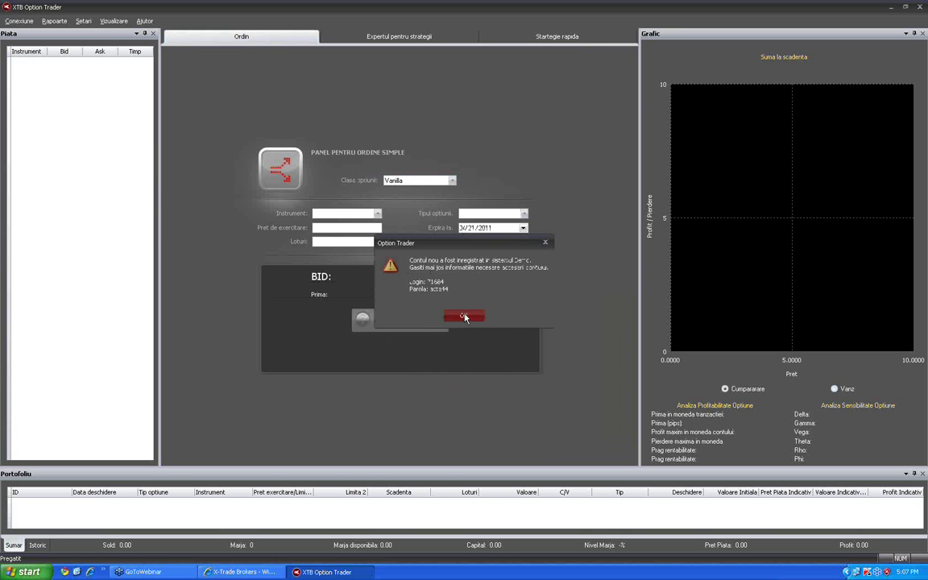
{"action": "left_click", "coordinate": [464, 316]}
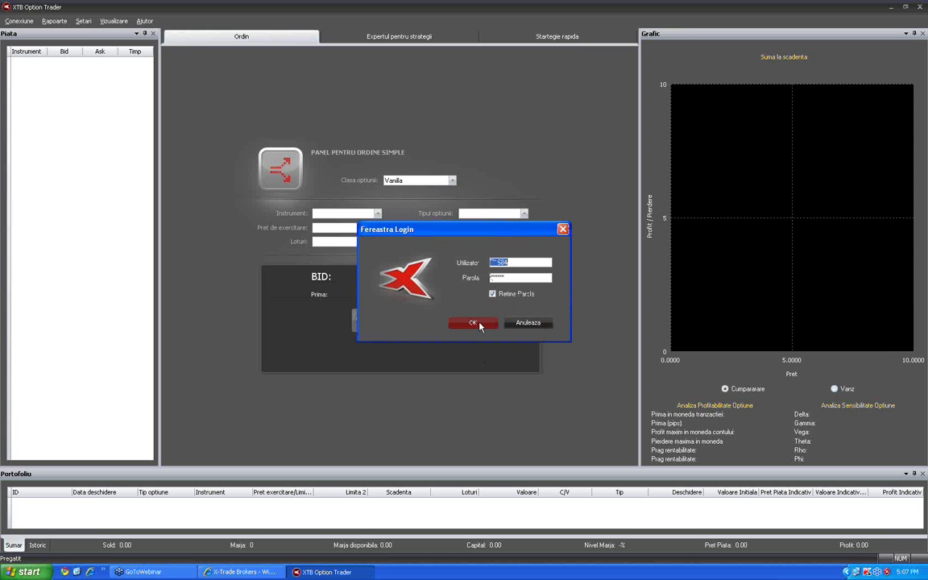
{"action": "left_click", "coordinate": [473, 323]}
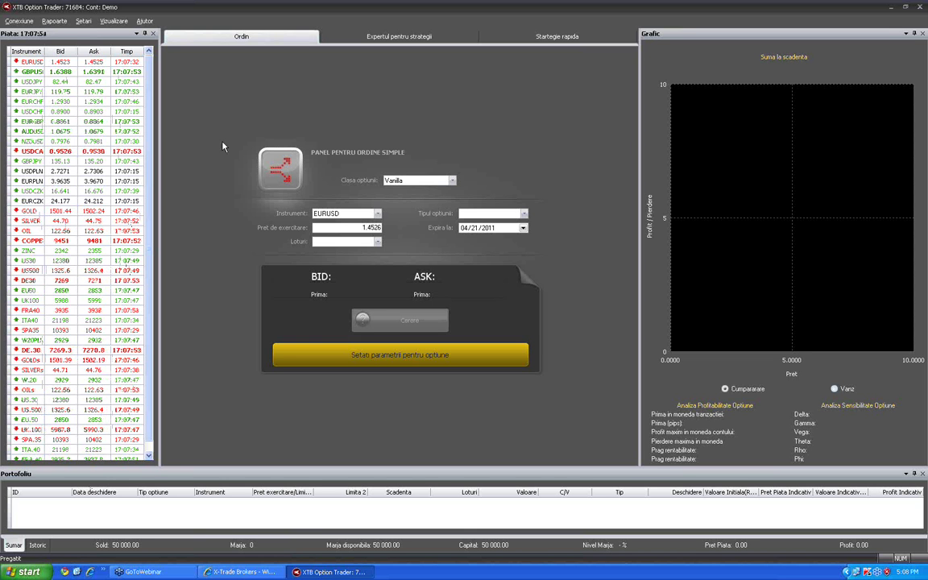
Undock the Piata quotes panel, then resize and position the floating window to show most rows
{"action": "left_click_drag", "start_coordinate": [123, 40], "coordinate": [80, 45]}
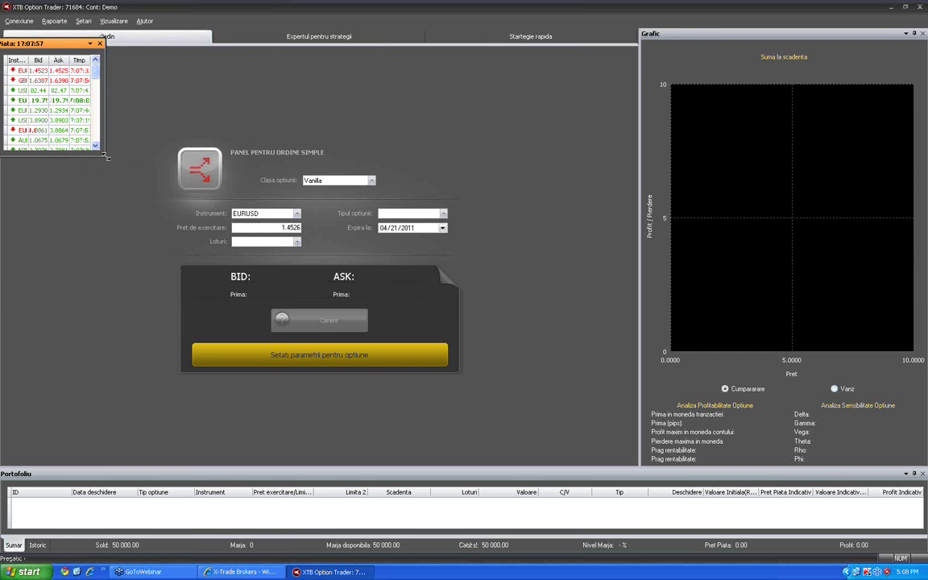
{"action": "left_click_drag", "start_coordinate": [107, 157], "coordinate": [175, 476]}
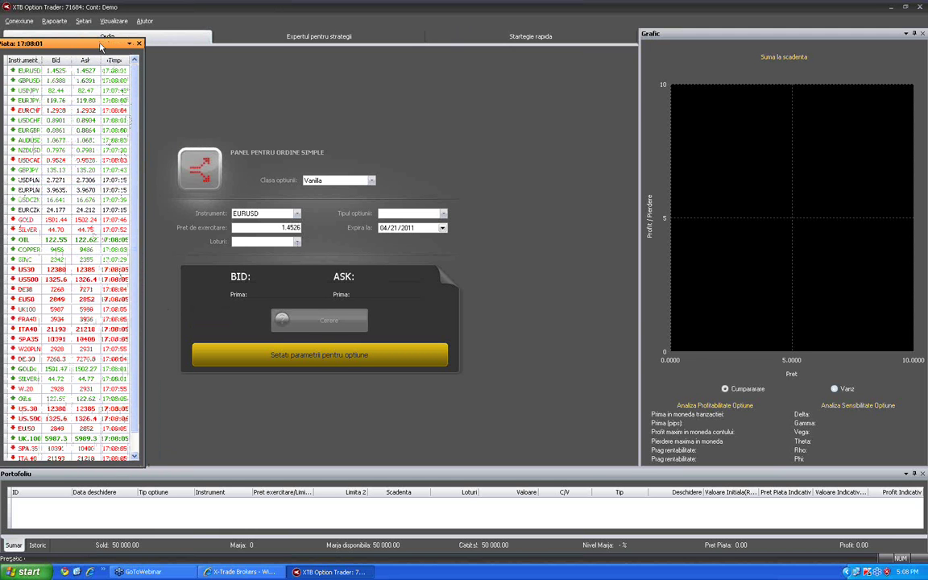
{"action": "left_click_drag", "start_coordinate": [102, 49], "coordinate": [103, 61]}
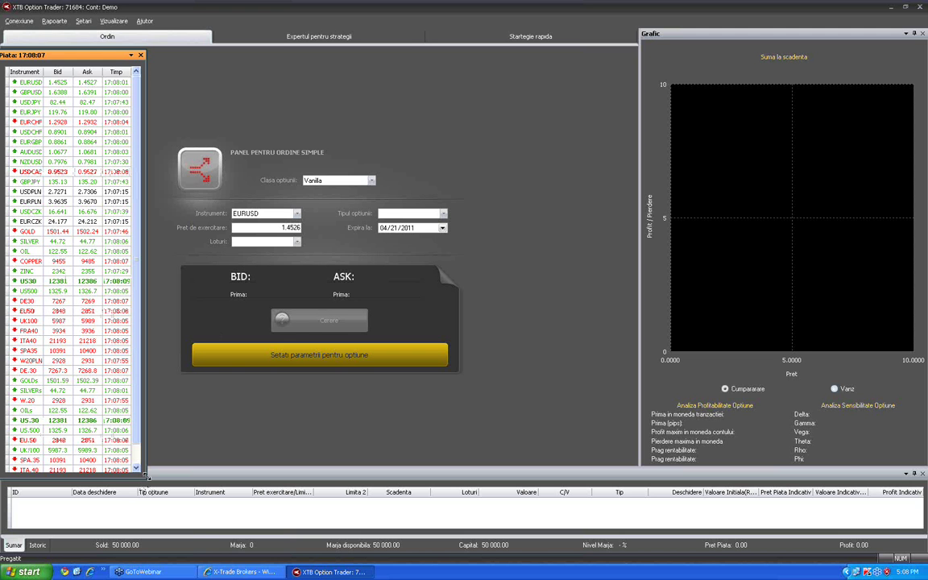
{"action": "left_click_drag", "start_coordinate": [148, 477], "coordinate": [136, 457]}
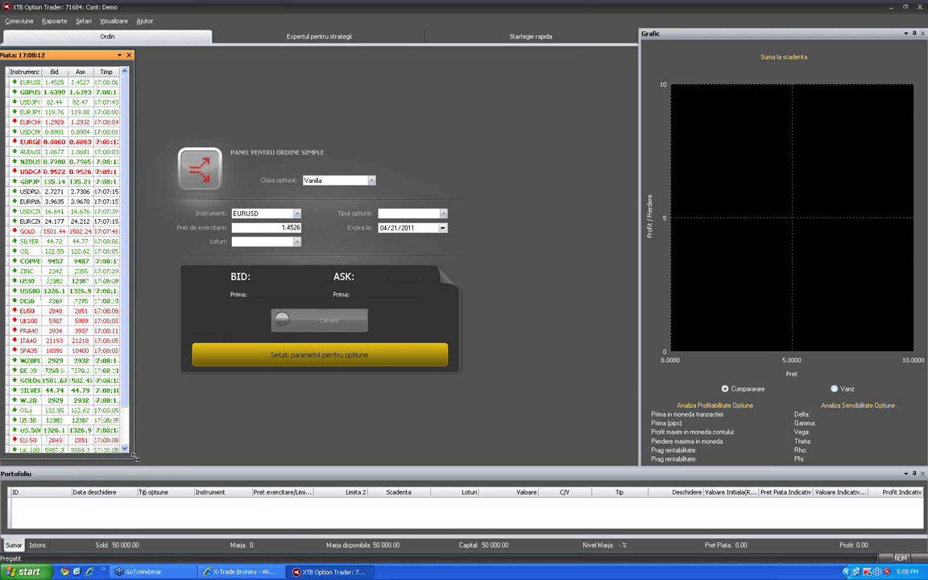
{"action": "left_click_drag", "start_coordinate": [51, 54], "coordinate": [62, 57]}
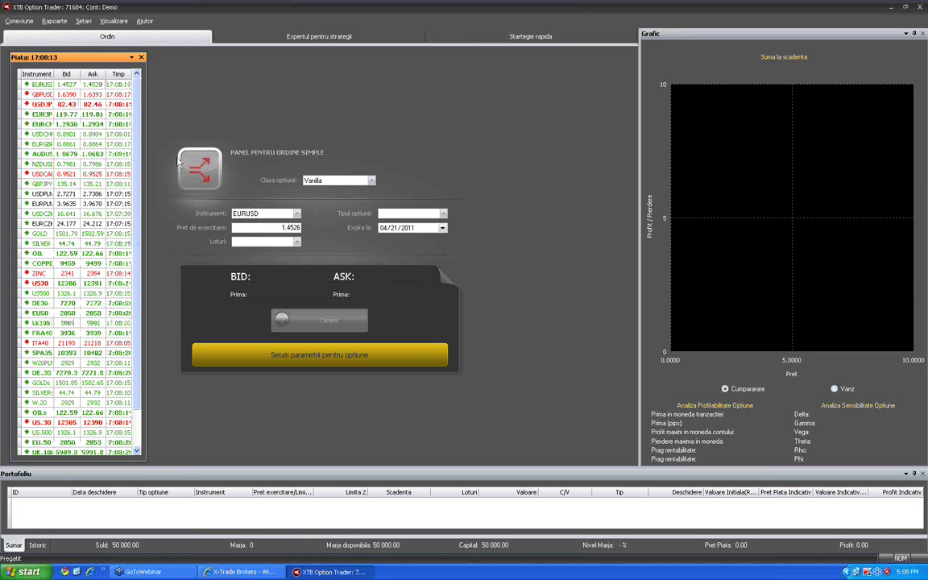
{"action": "left_click_drag", "start_coordinate": [67, 58], "coordinate": [67, 57]}
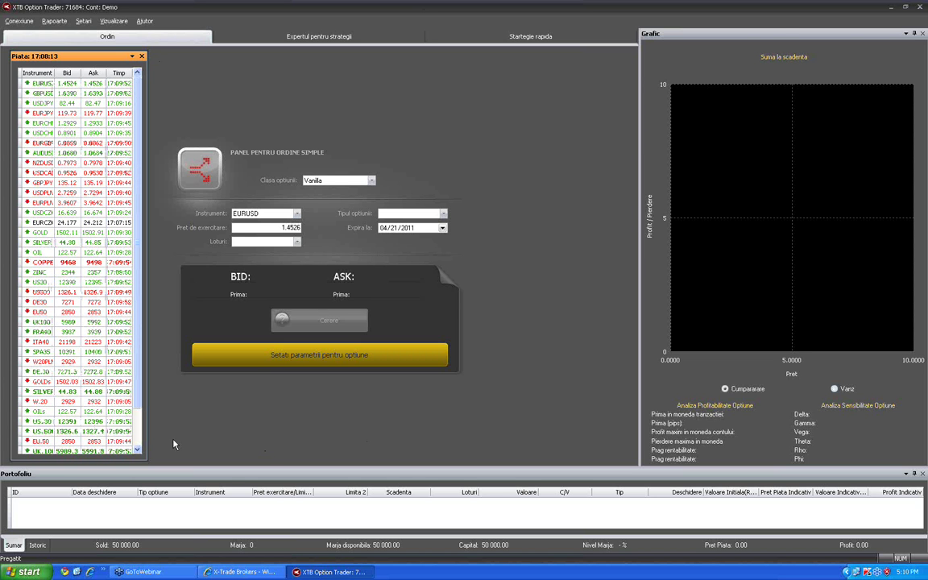
Show the desktop with Win+D and switch XTB-Trader FIX to the SUGARs H1 chart
{"action": "key", "text": "super+d"}
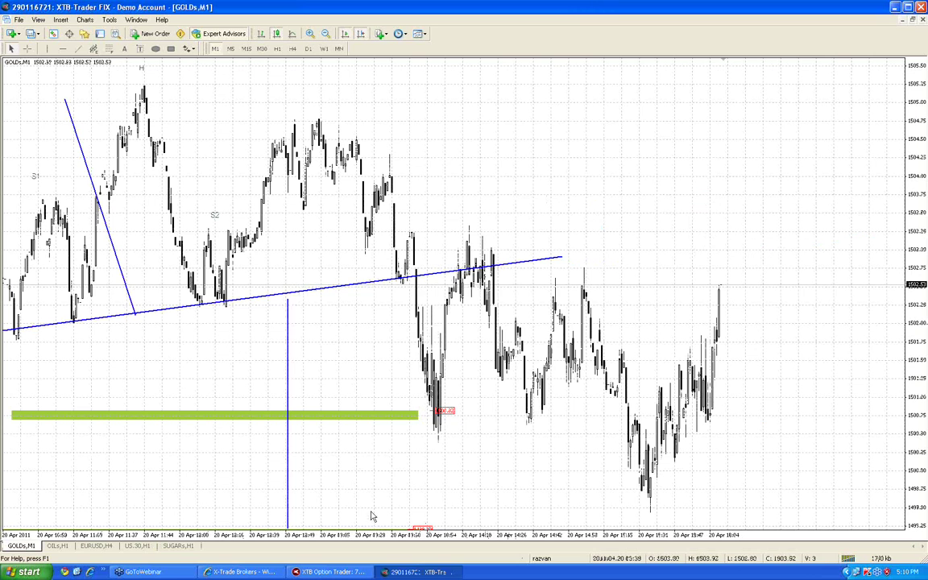
{"action": "left_click", "coordinate": [178, 545]}
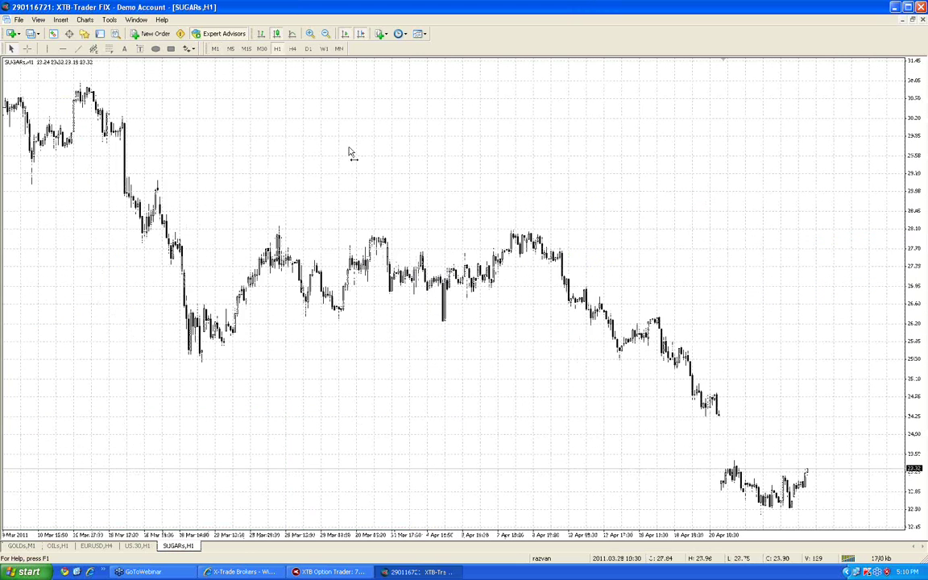
Give the US.30 chart a Black On White scheme, bar display, no grid, and W1 timeframe
{"action": "left_click", "coordinate": [137, 545]}
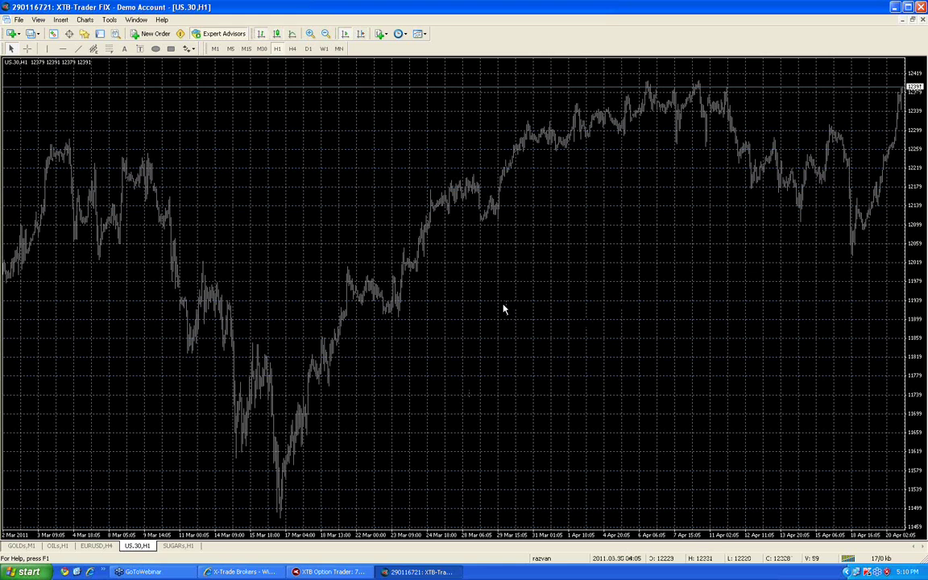
{"action": "right_click", "coordinate": [246, 114]}
{"action": "left_click", "coordinate": [302, 289]}
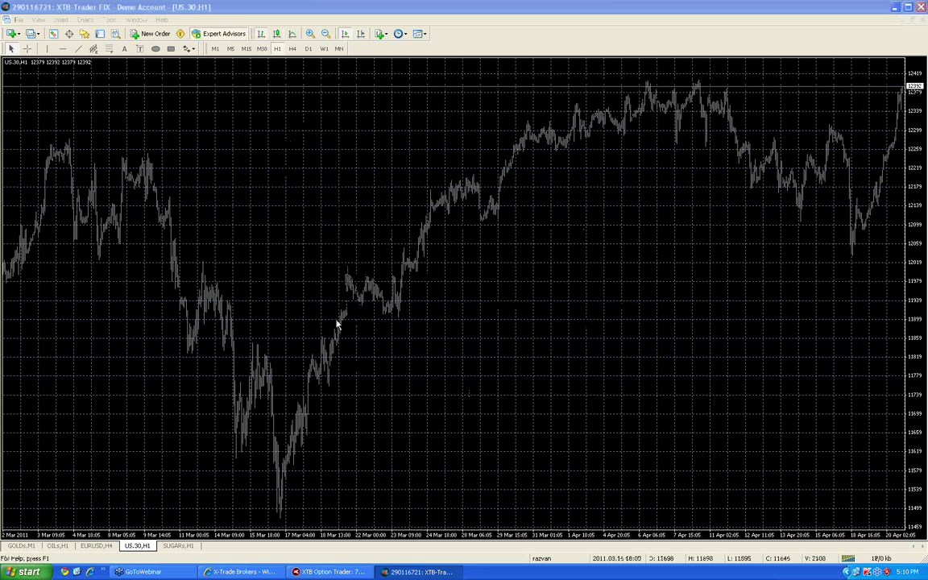
{"action": "left_click", "coordinate": [473, 244]}
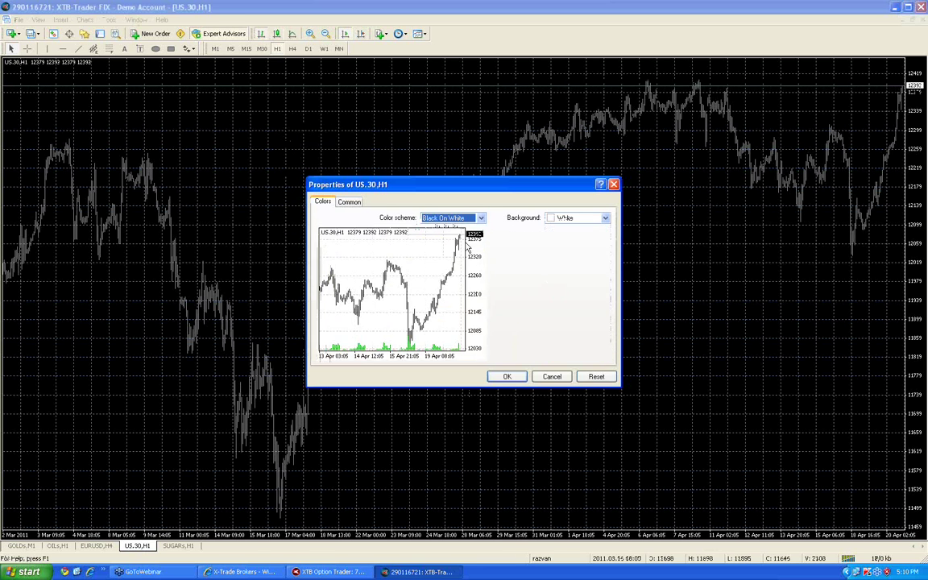
{"action": "left_click", "coordinate": [509, 376]}
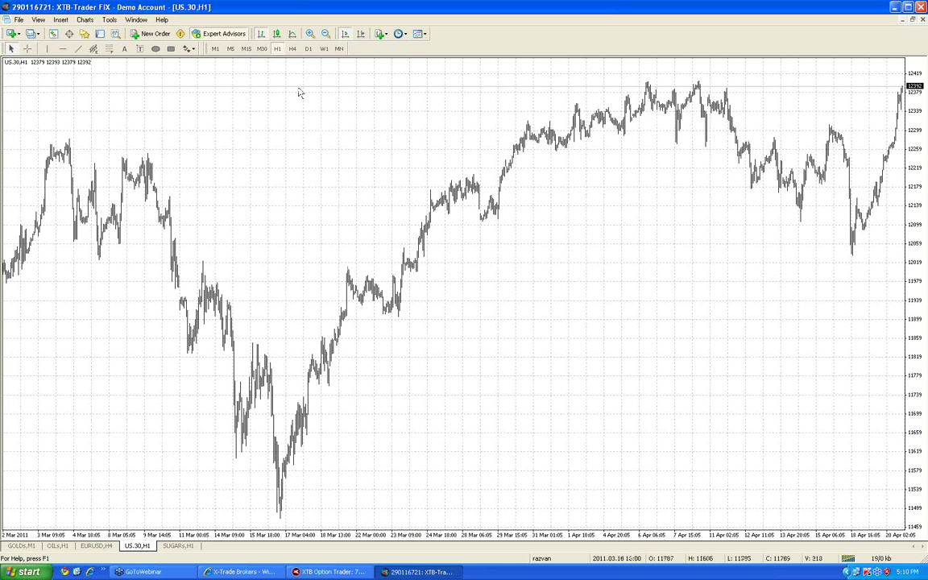
{"action": "left_click", "coordinate": [277, 33]}
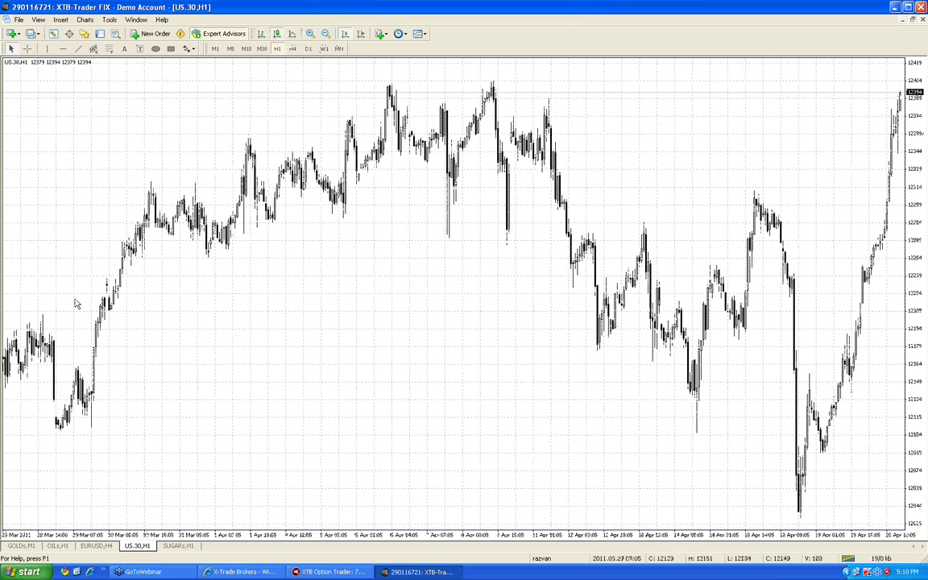
{"action": "key", "text": "ctrl+g"}
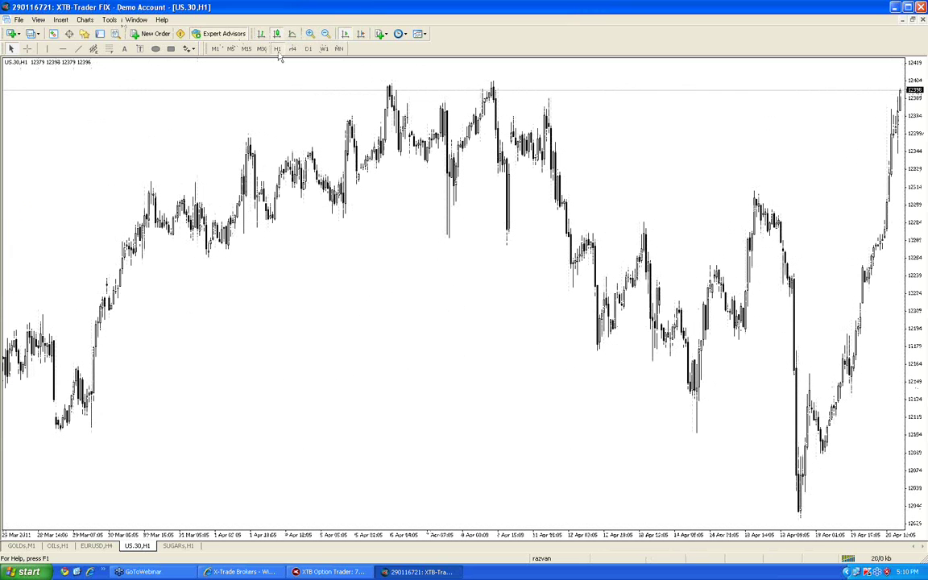
{"action": "left_click", "coordinate": [322, 49]}
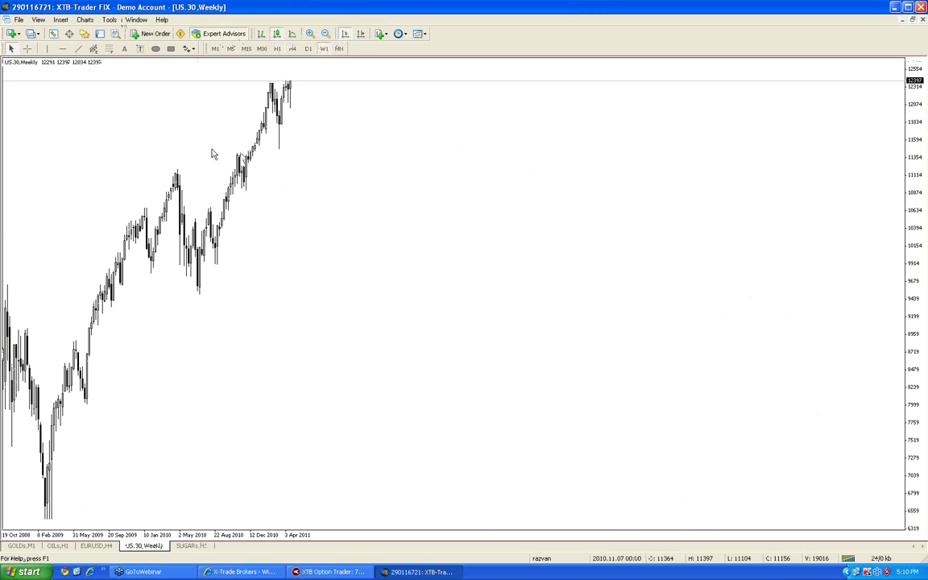
Draw a trend line along the weekly lows, a parallel copy above, and a steep upward projection line
{"action": "left_click", "coordinate": [78, 49]}
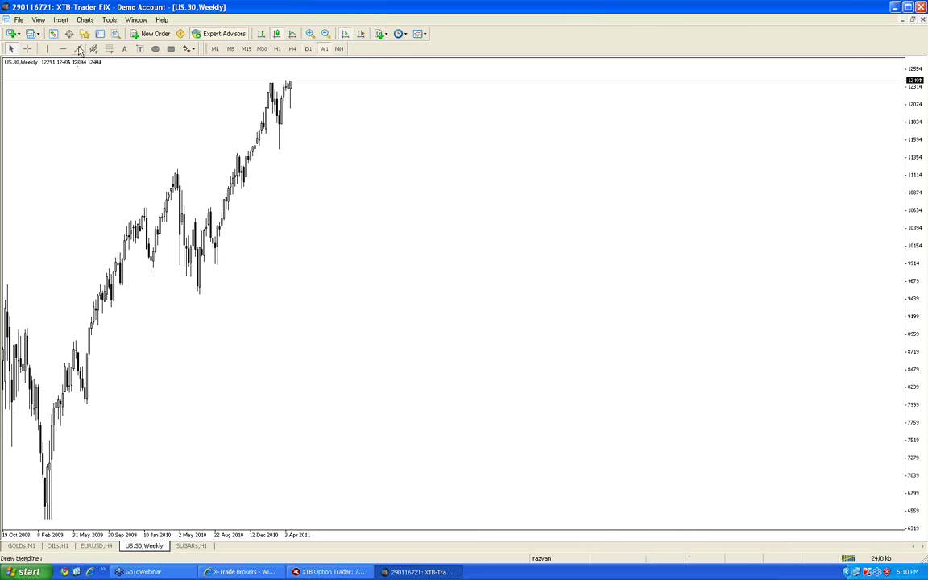
{"action": "mouse_move", "coordinate": [58, 508]}
{"action": "left_mouse_down"}
{"action": "mouse_move", "coordinate": [275, 219]}
{"action": "mouse_move", "coordinate": [342, 91]}
{"action": "left_mouse_up"}
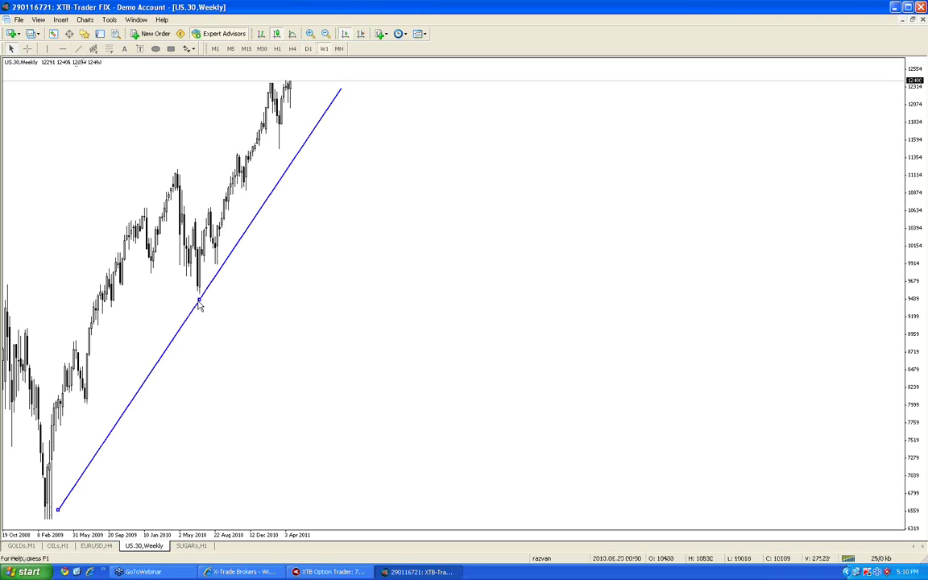
{"action": "left_click_drag", "start_coordinate": [199, 303], "coordinate": [156, 188]}
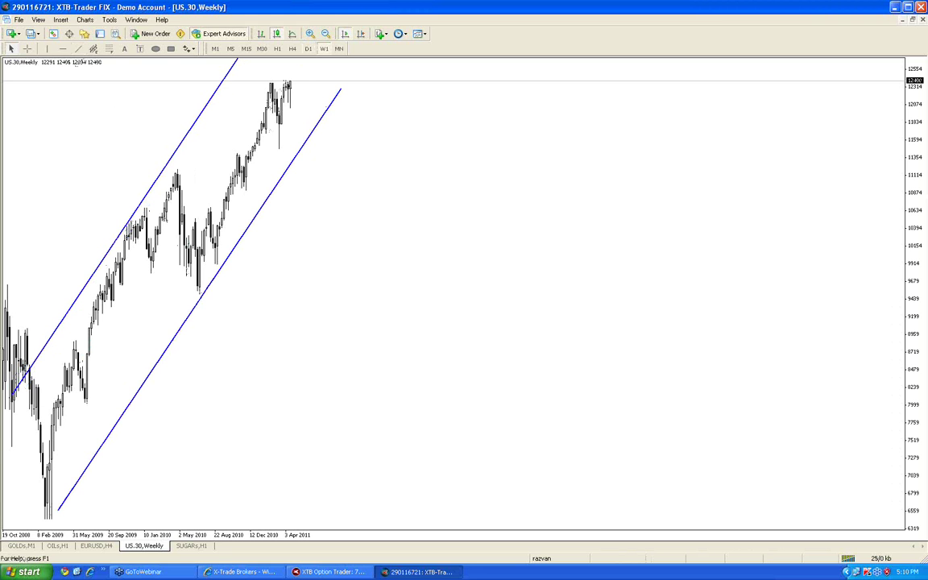
{"action": "left_click_drag", "start_coordinate": [915, 254], "coordinate": [924, 288]}
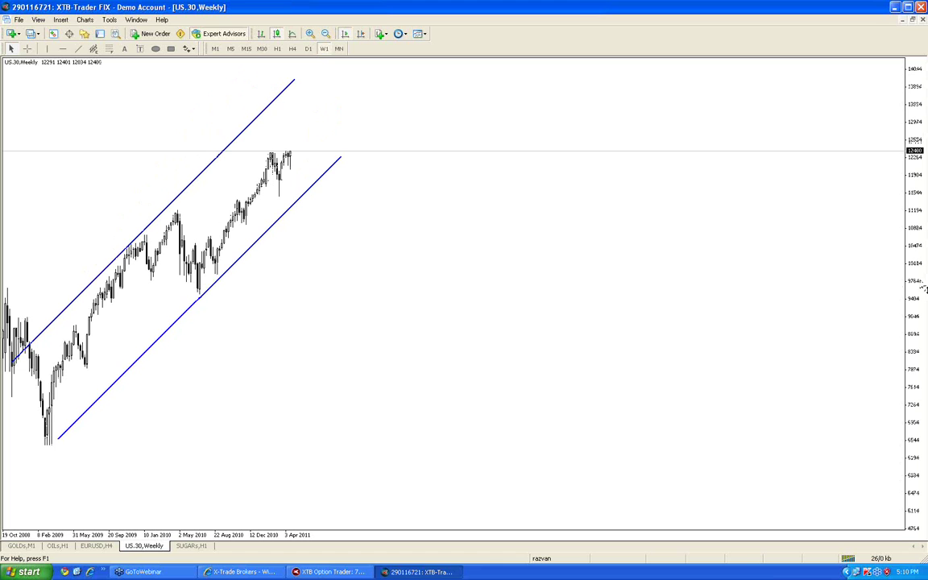
{"action": "left_click", "coordinate": [78, 49]}
{"action": "mouse_move", "coordinate": [300, 150]}
{"action": "left_mouse_down"}
{"action": "mouse_move", "coordinate": [289, 70]}
{"action": "mouse_move", "coordinate": [298, 82]}
{"action": "mouse_move", "coordinate": [318, 77]}
{"action": "left_mouse_up"}
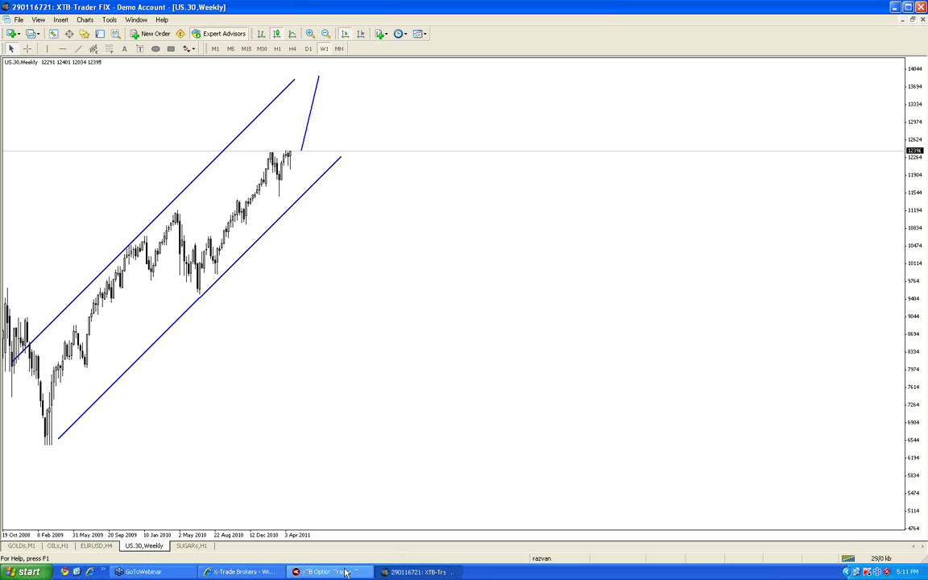
{"action": "left_click", "coordinate": [345, 571]}
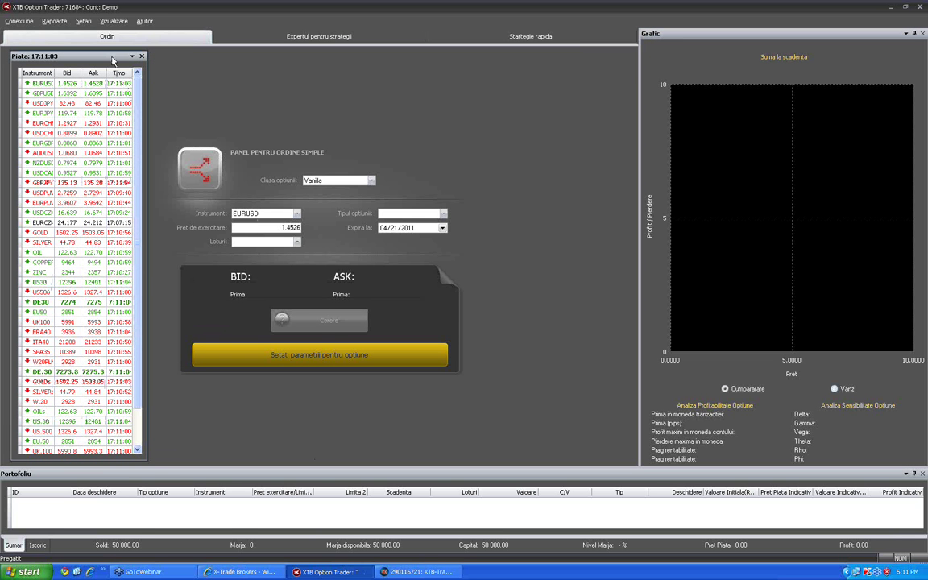
{"action": "left_click_drag", "start_coordinate": [113, 61], "coordinate": [111, 62]}
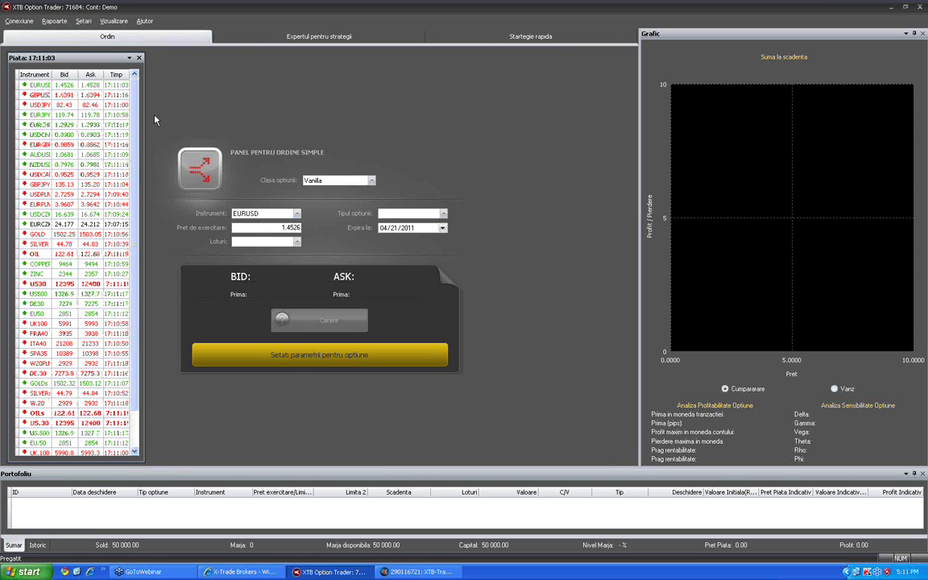
{"action": "left_click", "coordinate": [69, 146]}
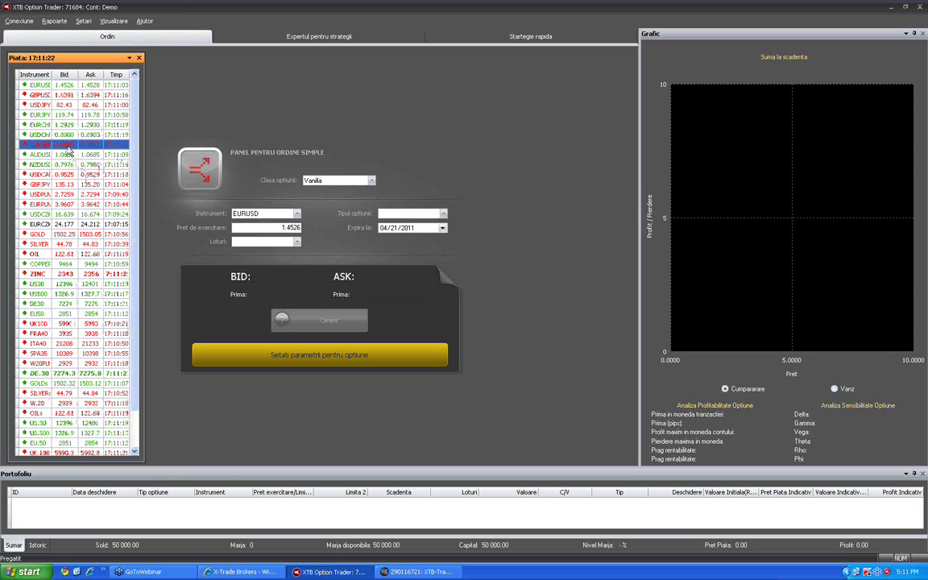
{"action": "key", "text": "Down"}
{"action": "key", "text": "Down"}
{"action": "key", "text": "Down"}
{"action": "key", "text": "Down"}
{"action": "key", "text": "Down"}
{"action": "key", "text": "Down"}
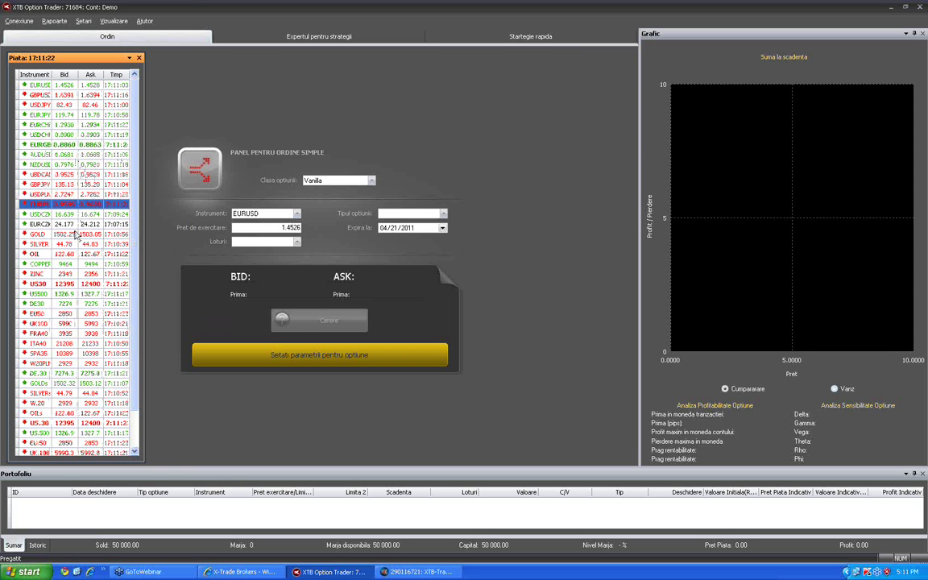
{"action": "key", "text": "Down"}
{"action": "key", "text": "Down"}
{"action": "key", "text": "Down"}
{"action": "key", "text": "Down"}
{"action": "key", "text": "Down"}
{"action": "key", "text": "Down"}
{"action": "key", "text": "Down"}
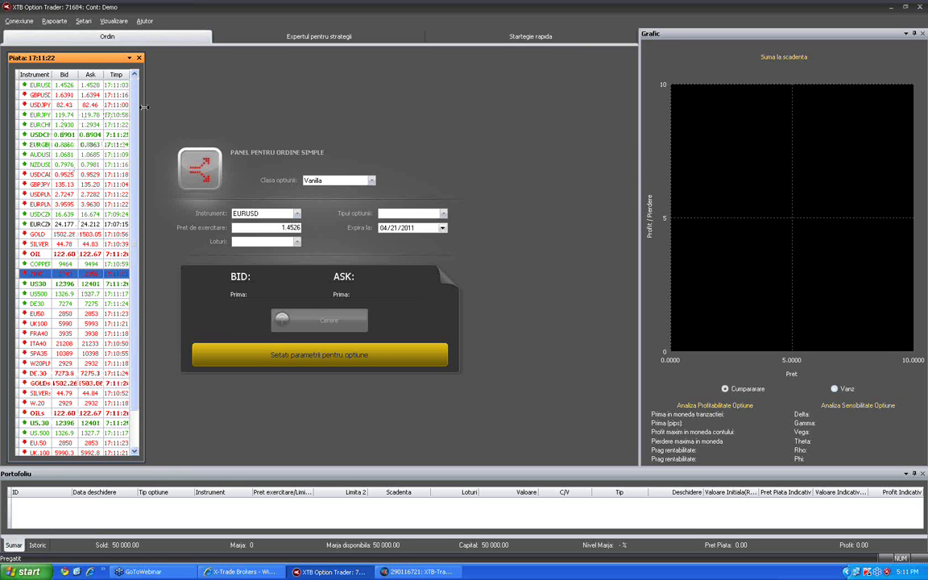
{"action": "left_click", "coordinate": [165, 113]}
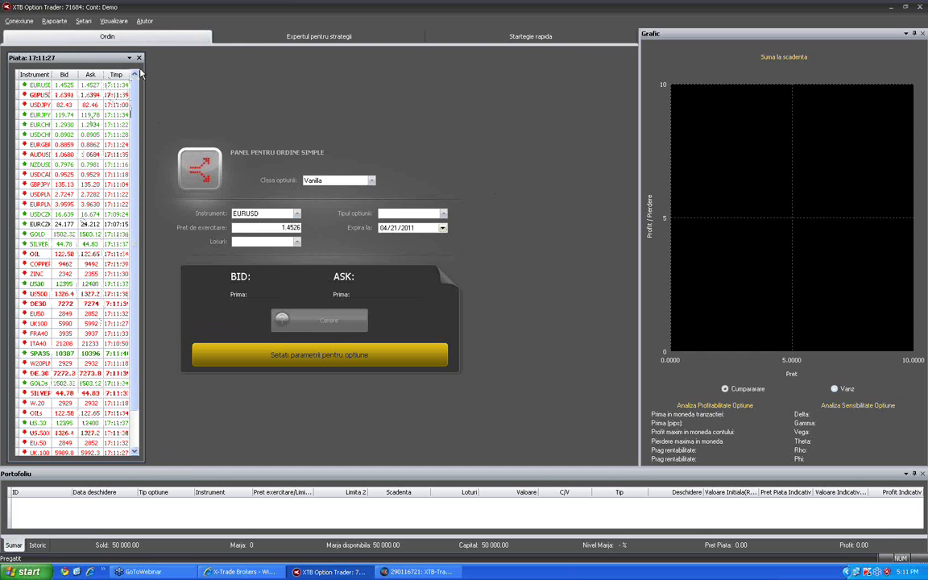
Flip between the Expertul pentru strategii and Startegie rapida tabs, then show Ordin's option classes
{"action": "left_click", "coordinate": [244, 37]}
{"action": "left_click", "coordinate": [441, 41]}
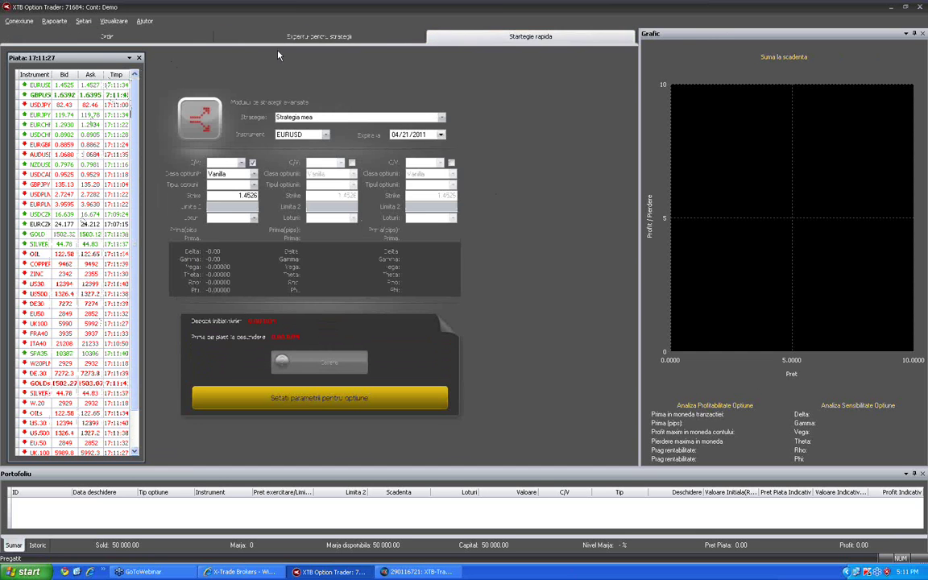
{"action": "left_click", "coordinate": [186, 37]}
{"action": "left_click", "coordinate": [279, 42]}
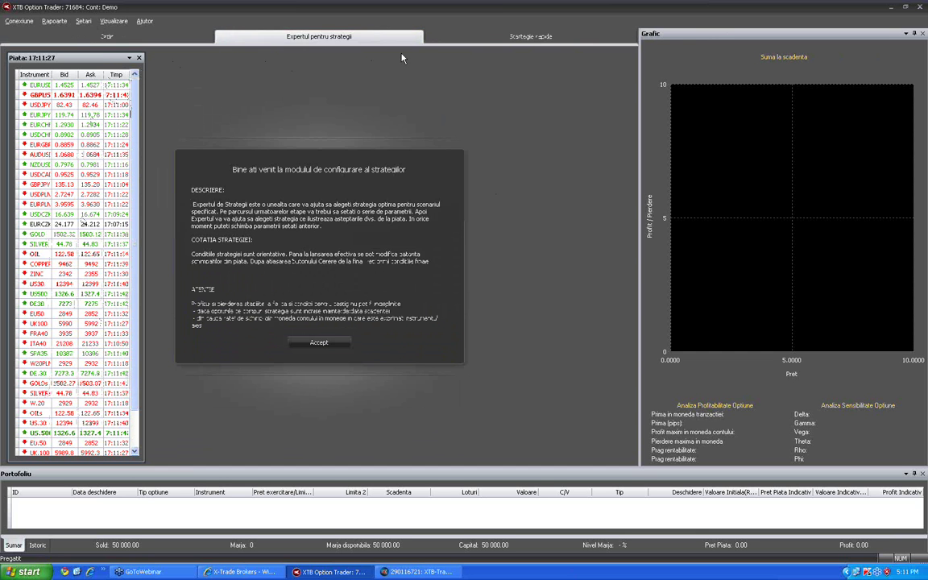
{"action": "left_click", "coordinate": [465, 40]}
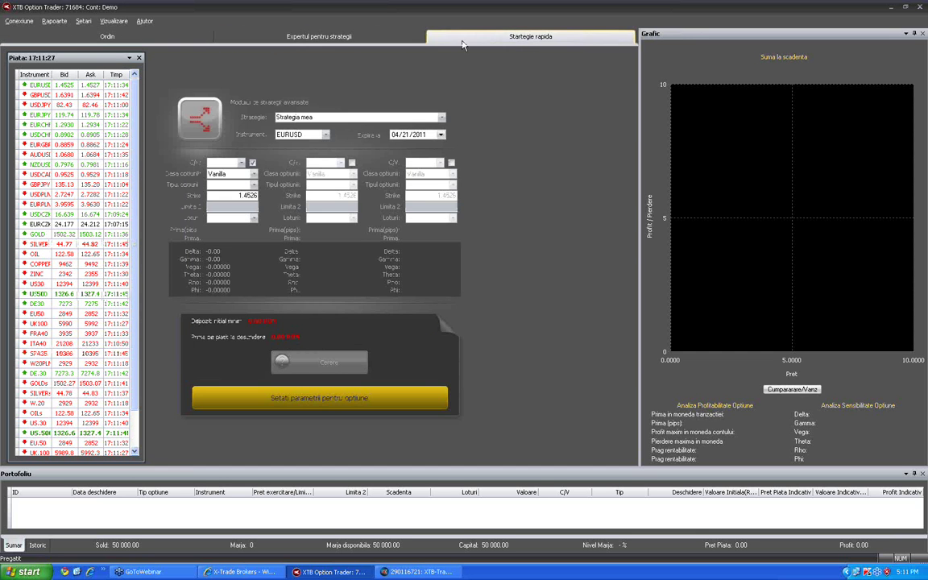
{"action": "left_click", "coordinate": [195, 40]}
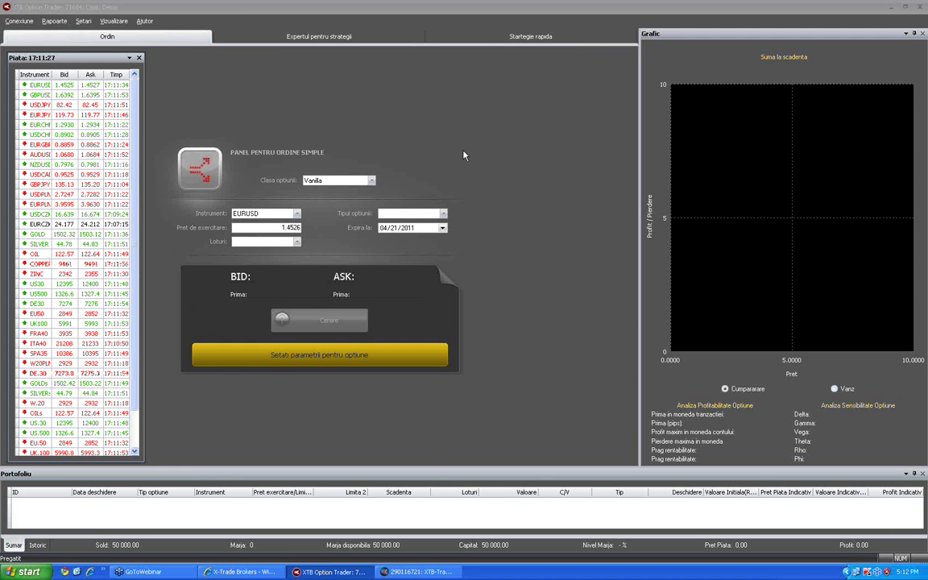
{"action": "left_click", "coordinate": [370, 188]}
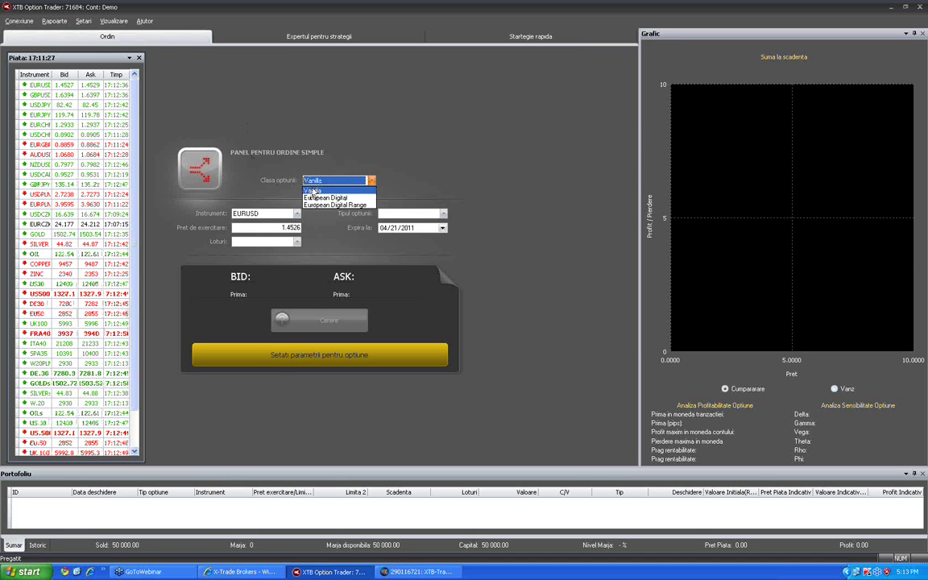
Review Vanilla's option types, then try the European Digital class and its Peste/Sub types
{"action": "left_click", "coordinate": [382, 214]}
{"action": "left_click", "coordinate": [442, 214]}
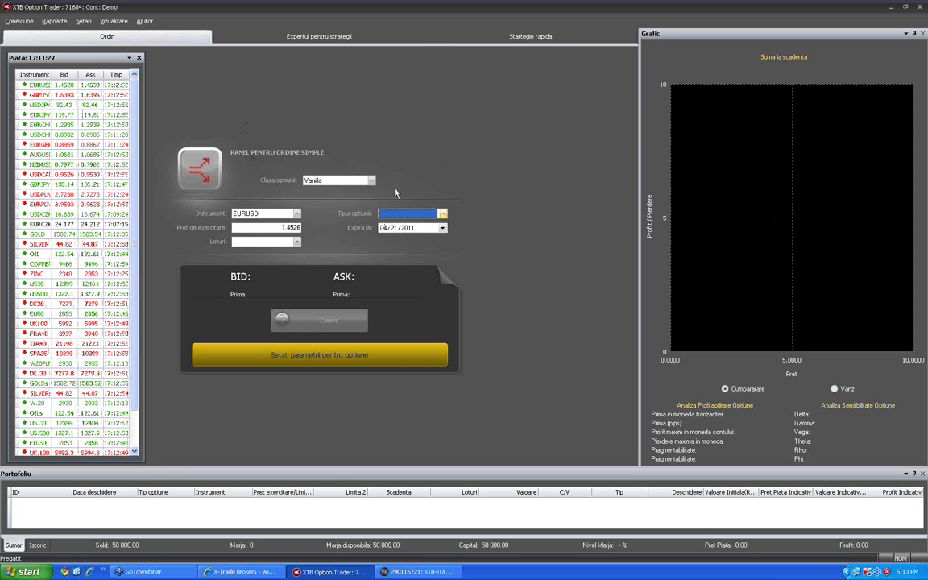
{"action": "left_click", "coordinate": [371, 181]}
{"action": "left_click", "coordinate": [326, 197]}
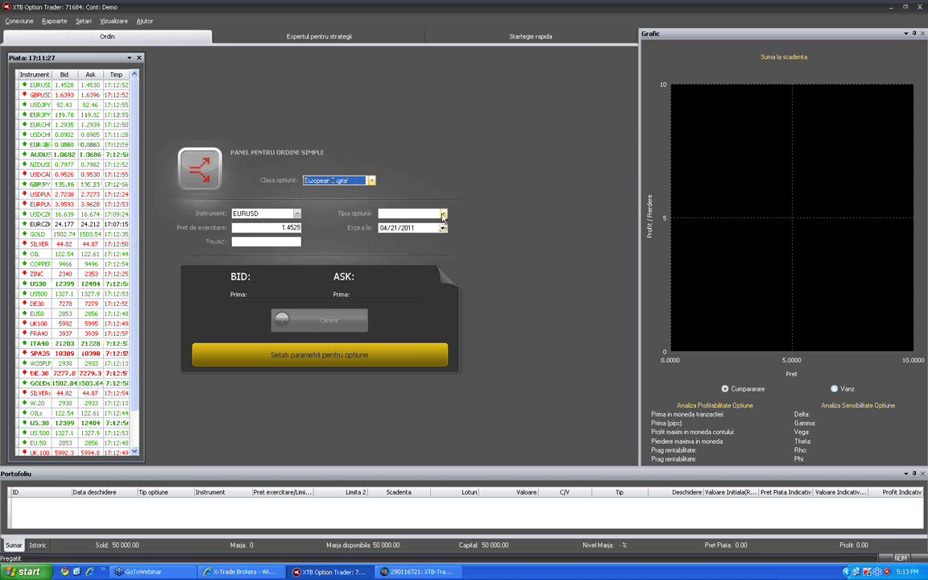
{"action": "left_click", "coordinate": [442, 214]}
{"action": "left_click", "coordinate": [386, 223]}
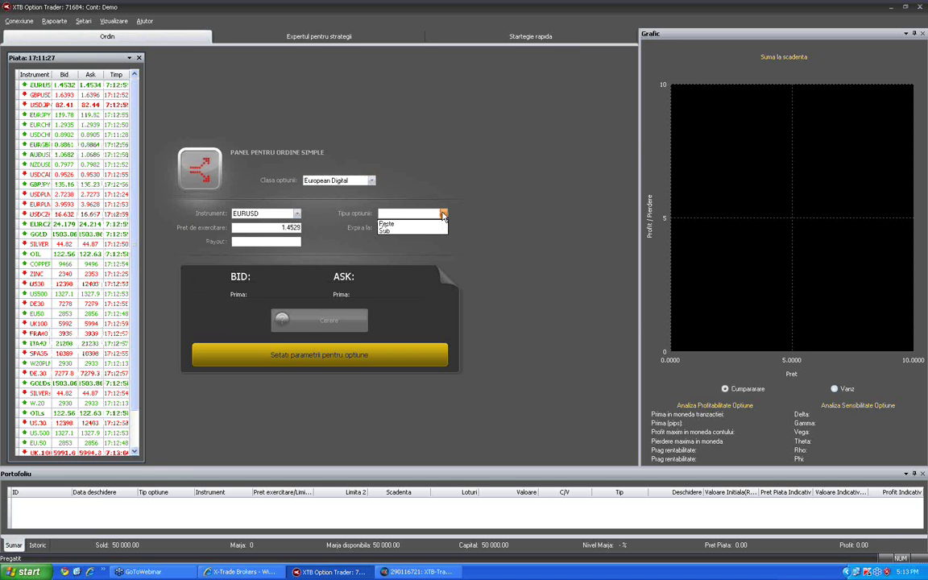
Try European Digital Range and its range types, then set the option class back to Vanilla
{"action": "left_click", "coordinate": [372, 180]}
{"action": "left_click", "coordinate": [326, 207]}
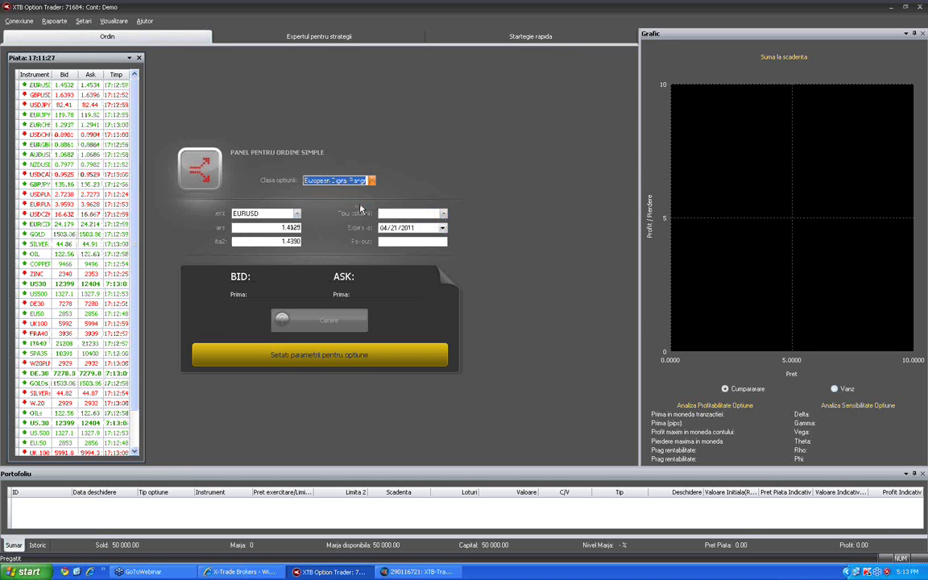
{"action": "left_click", "coordinate": [413, 214]}
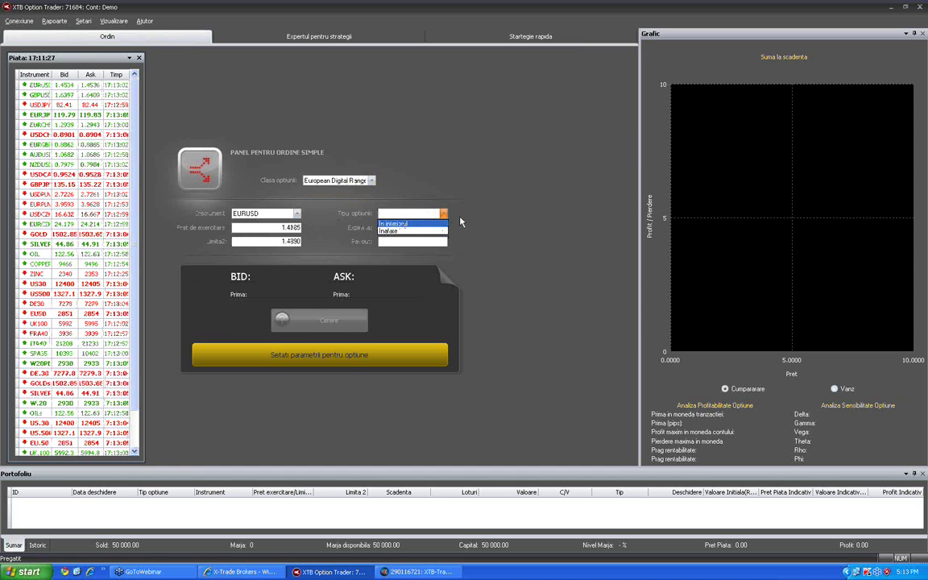
{"action": "left_click", "coordinate": [443, 223]}
{"action": "left_click", "coordinate": [370, 180]}
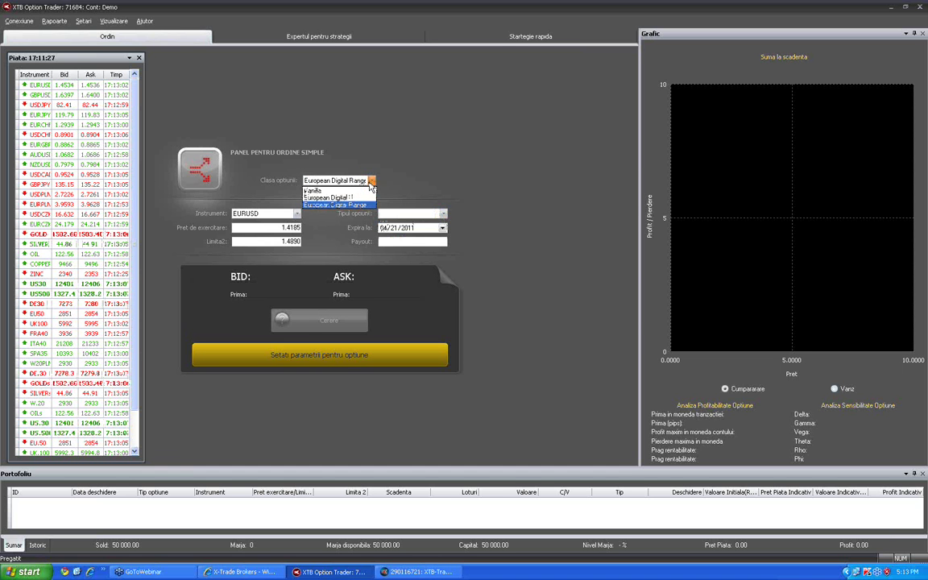
{"action": "left_click", "coordinate": [332, 193]}
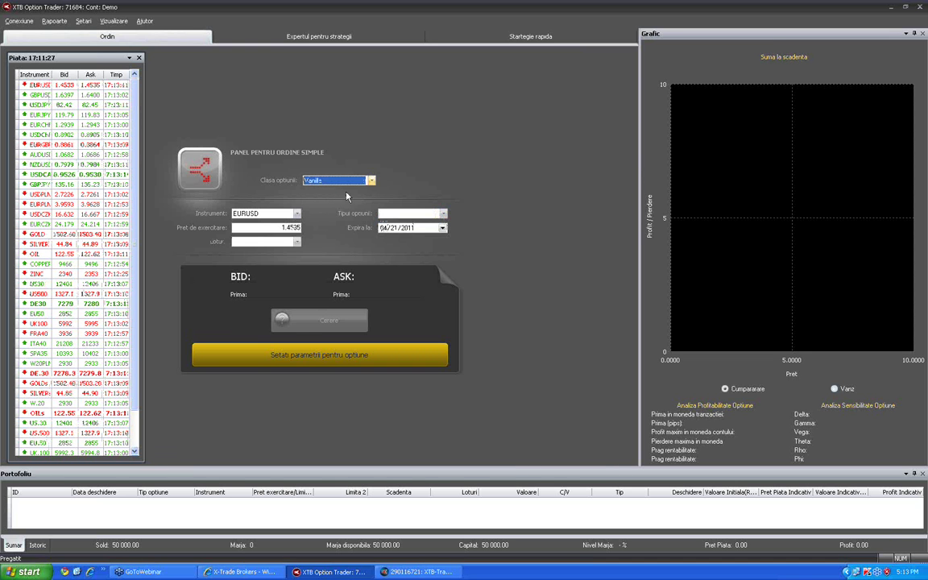
{"action": "left_click", "coordinate": [296, 213]}
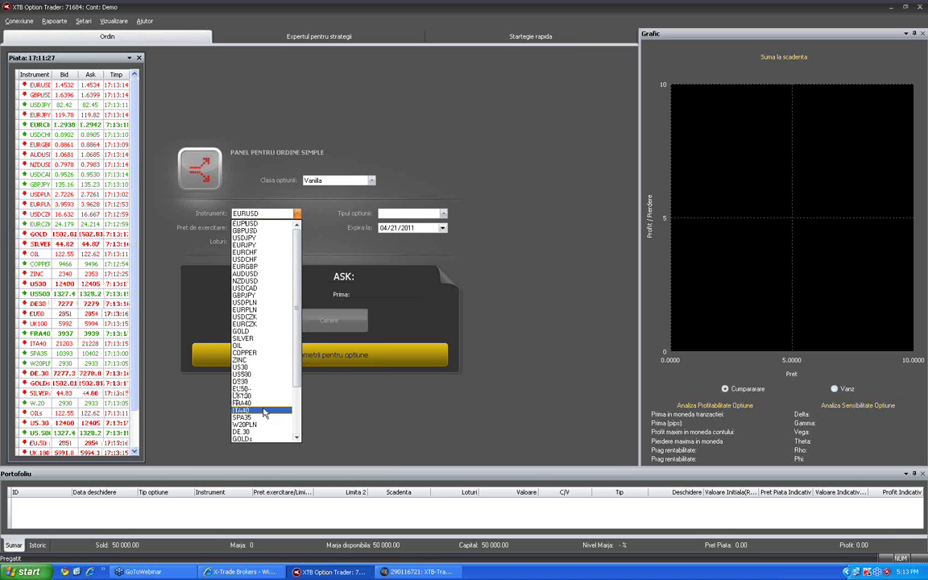
Set the instrument to US30 and show the Call and Put option types
{"action": "left_click", "coordinate": [256, 368]}
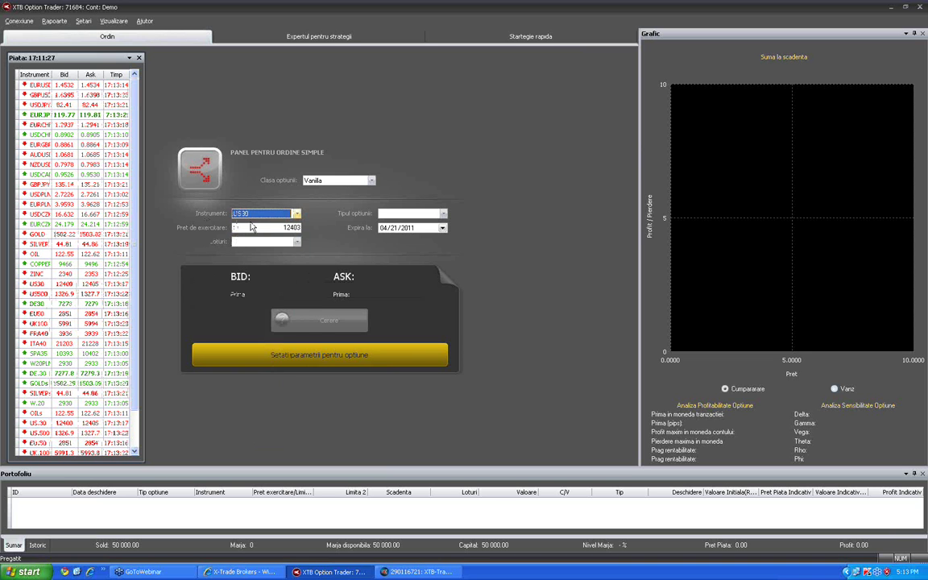
{"action": "left_click", "coordinate": [435, 214]}
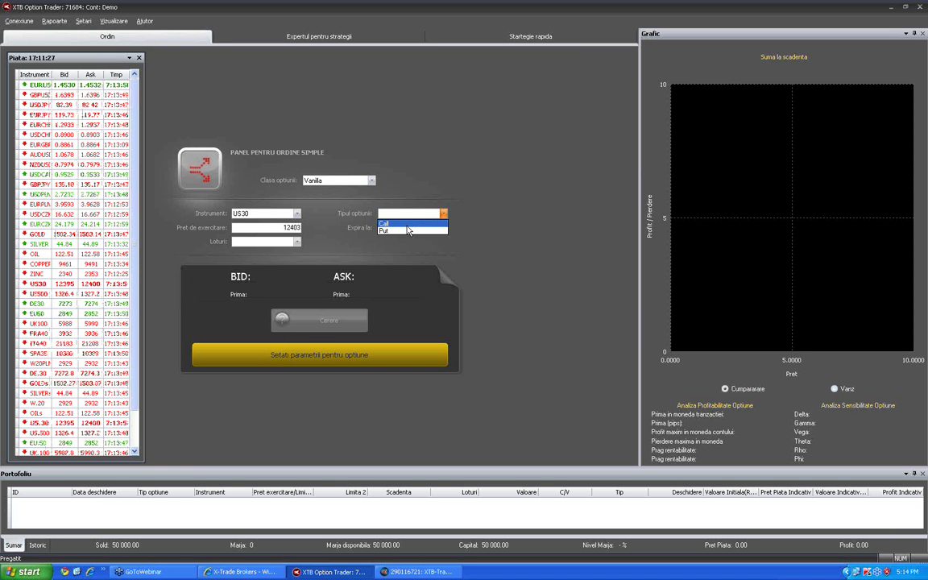
Choose Call as the option type and nudge the strike price from 12403 up to 12405
{"action": "left_click", "coordinate": [407, 223]}
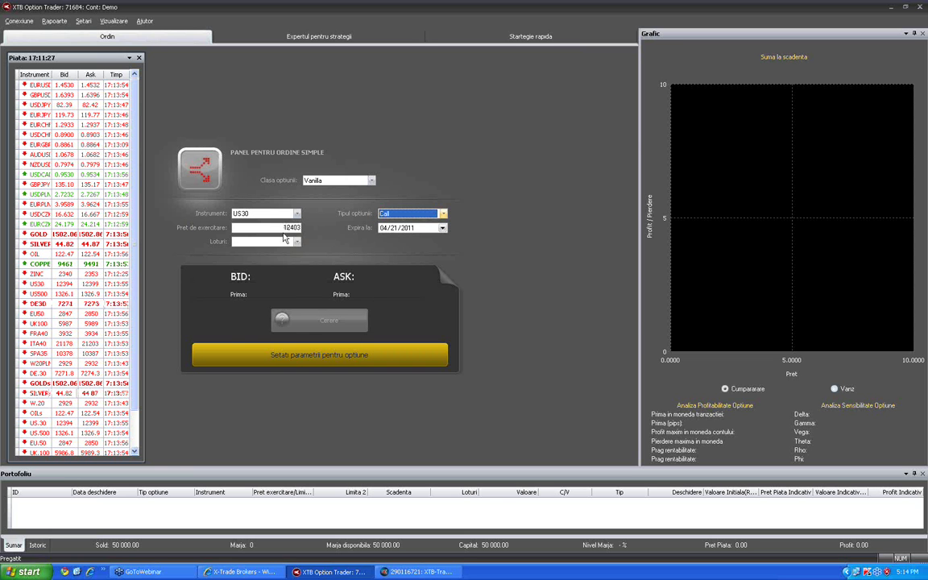
{"action": "left_click_drag", "start_coordinate": [282, 231], "coordinate": [308, 232]}
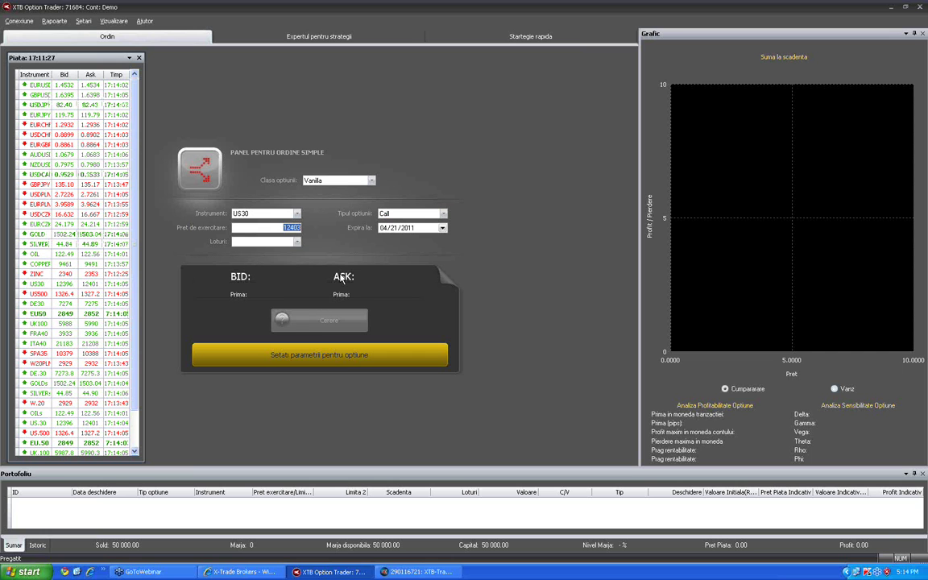
{"action": "key", "text": "Down"}
{"action": "key", "text": "Down"}
{"action": "key", "text": "Down"}
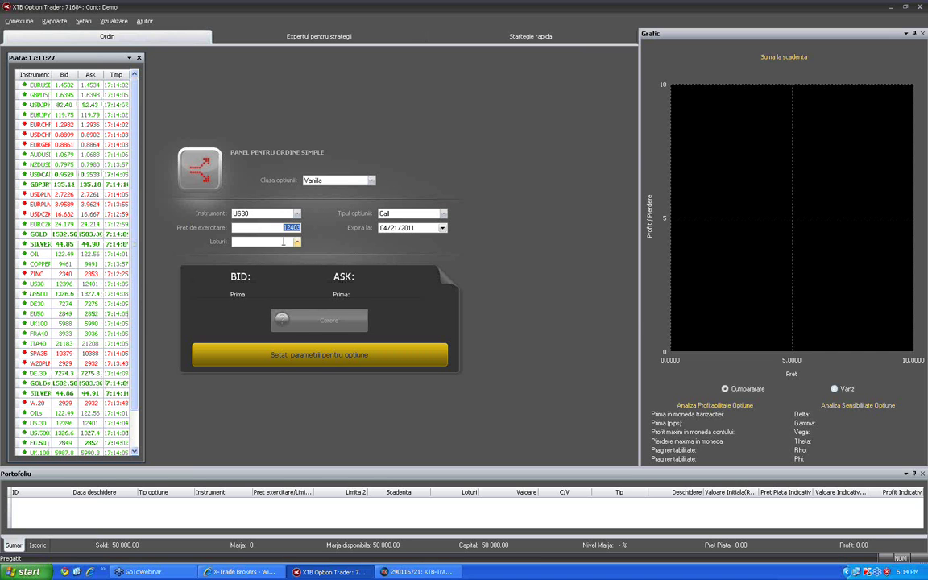
{"action": "key", "text": "Up"}
{"action": "key", "text": "Up"}
{"action": "key", "text": "Up"}
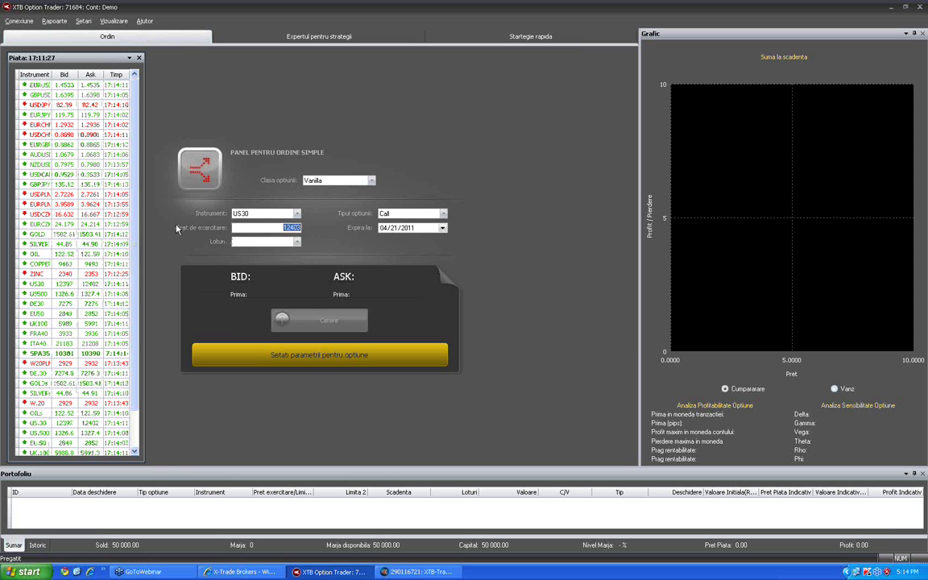
{"action": "left_click", "coordinate": [283, 229]}
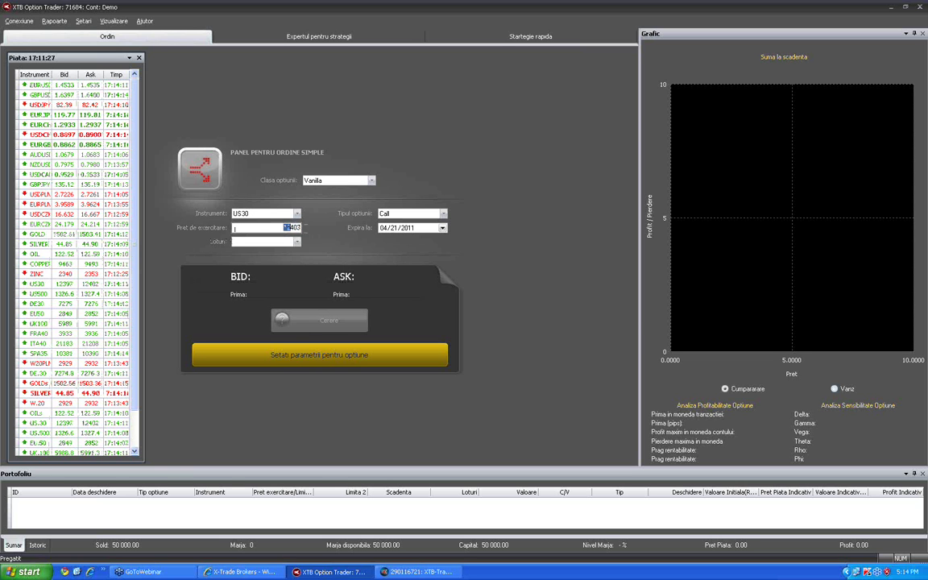
{"action": "double_click", "coordinate": [291, 228]}
{"action": "key", "text": "Up"}
{"action": "key", "text": "Up"}
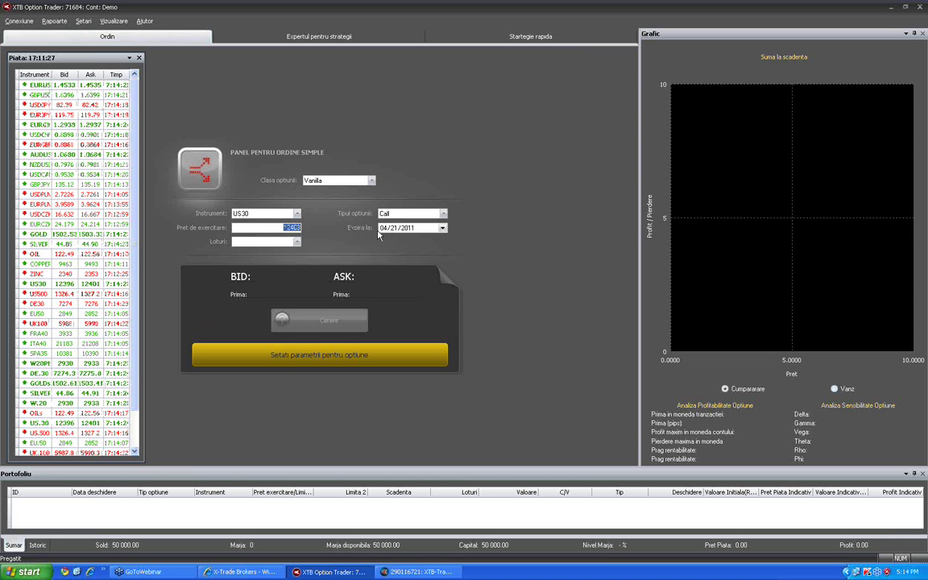
{"action": "key", "text": "Tab"}
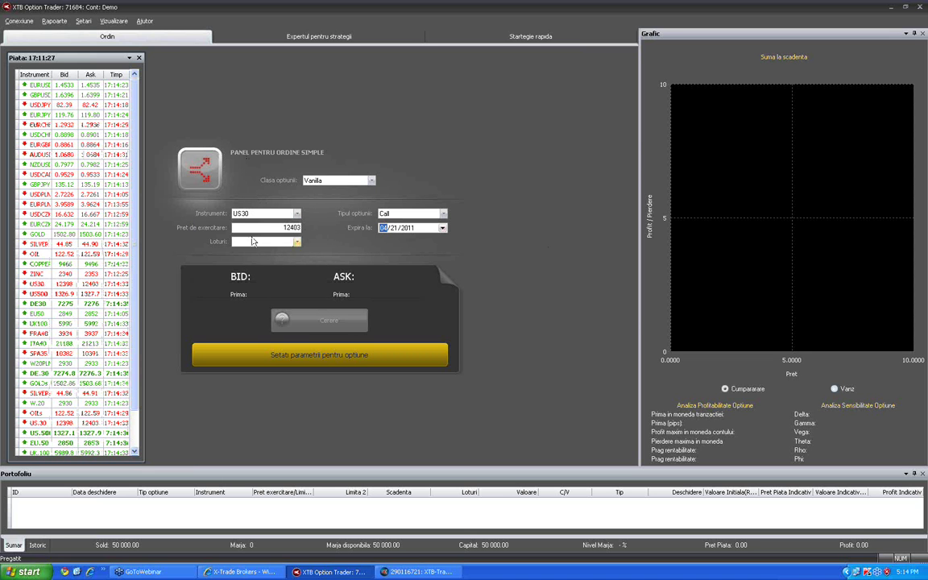
Enter 12450 as the strike price
{"action": "double_click", "coordinate": [296, 228]}
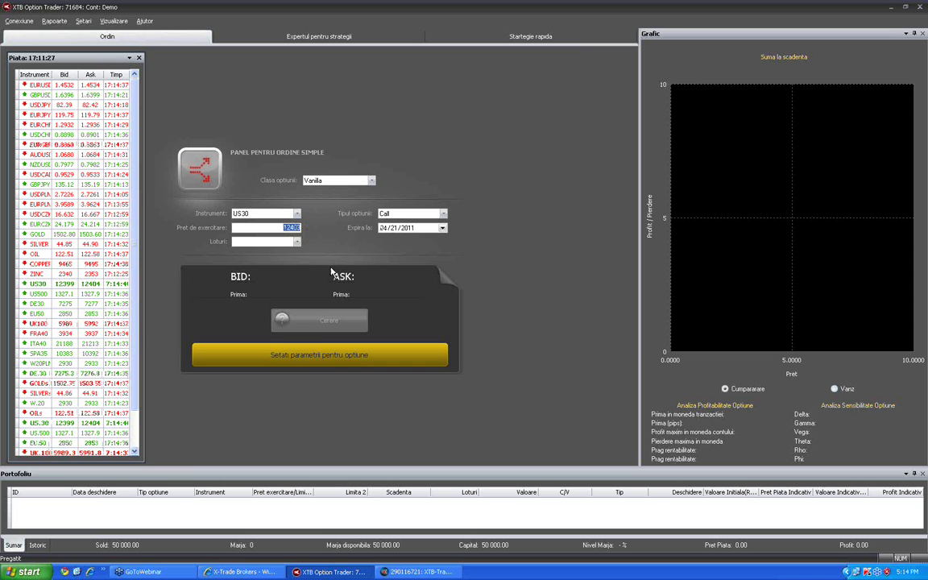
{"action": "type", "text": "1"}
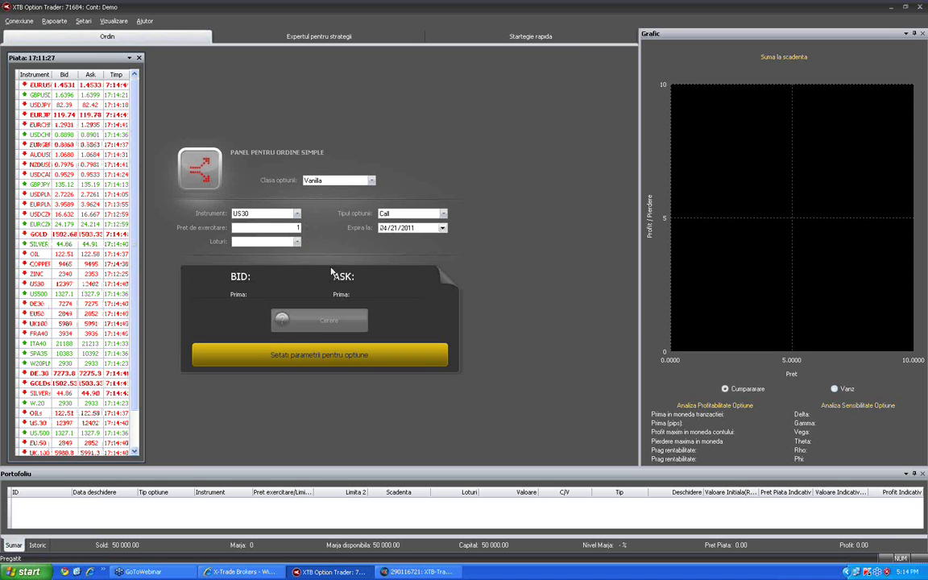
{"action": "type", "text": "2"}
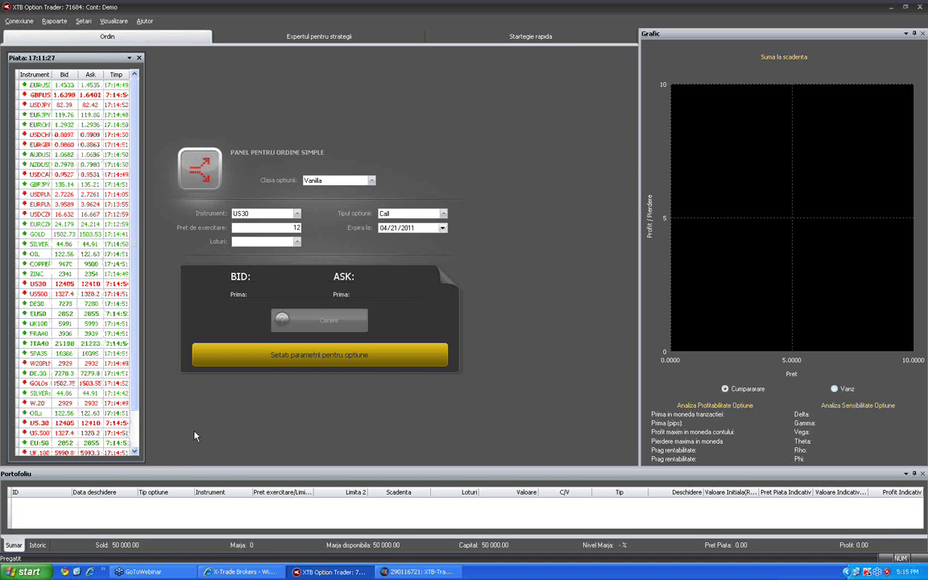
{"action": "type", "text": "4"}
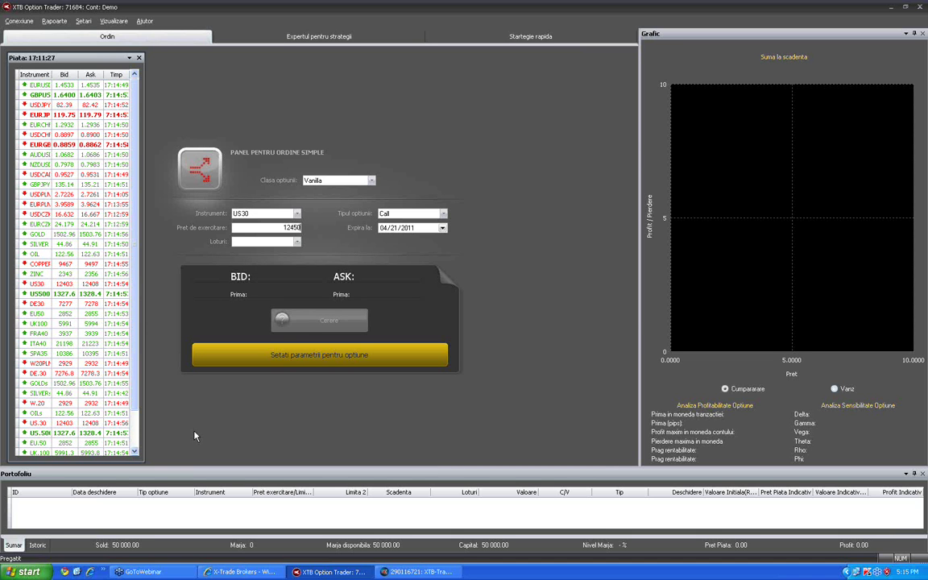
{"action": "type", "text": "50"}
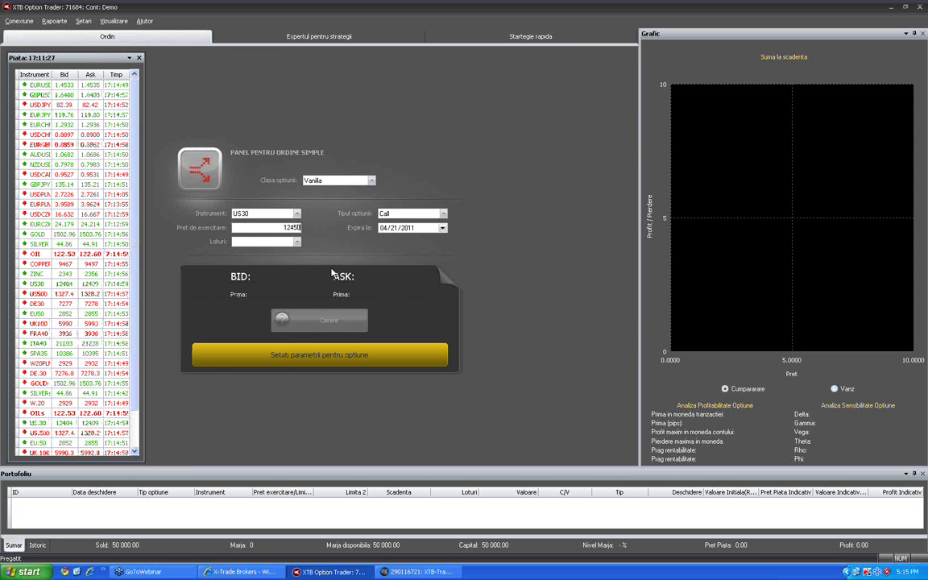
{"action": "left_click", "coordinate": [442, 228]}
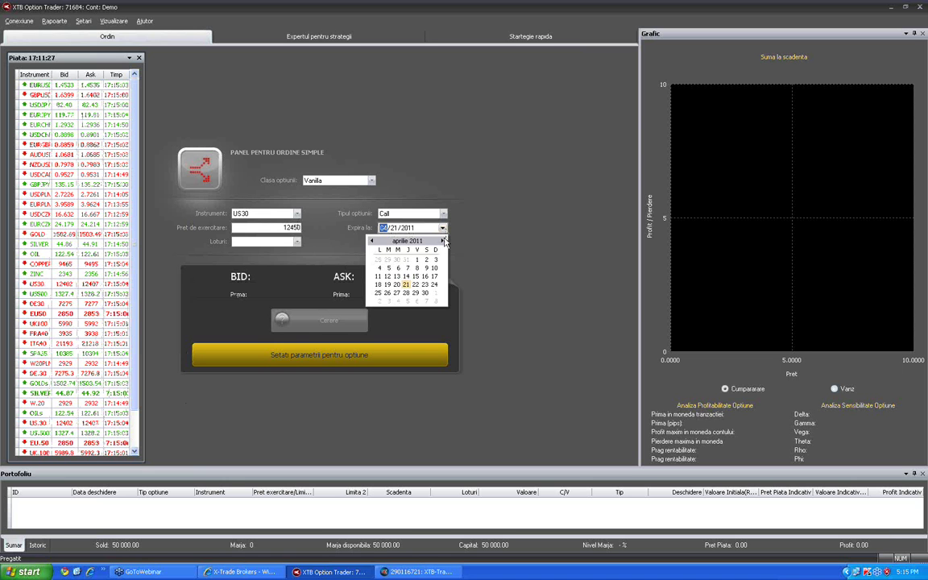
Move the expiry date forward to 16 May 2011 (05/16/2011)
{"action": "left_click", "coordinate": [442, 242]}
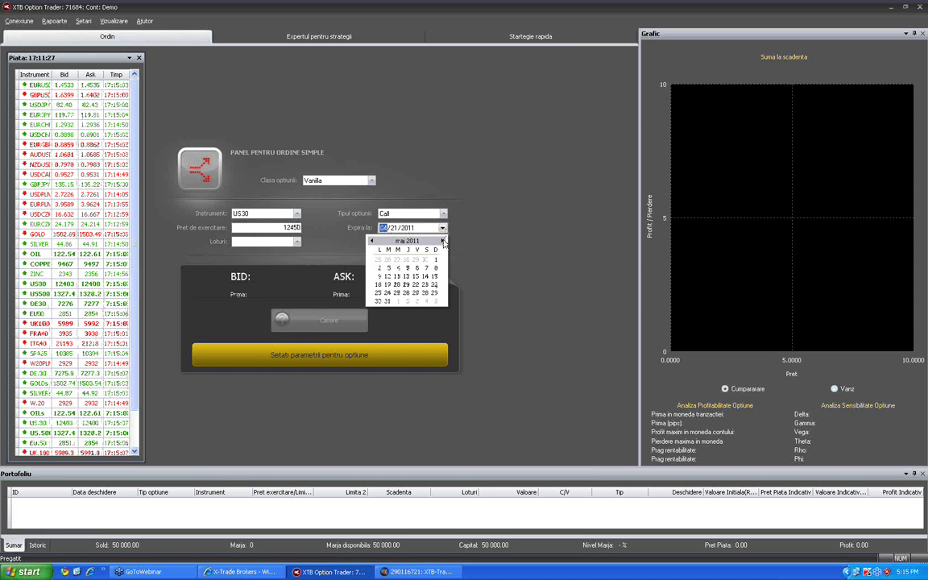
{"action": "left_click", "coordinate": [379, 284]}
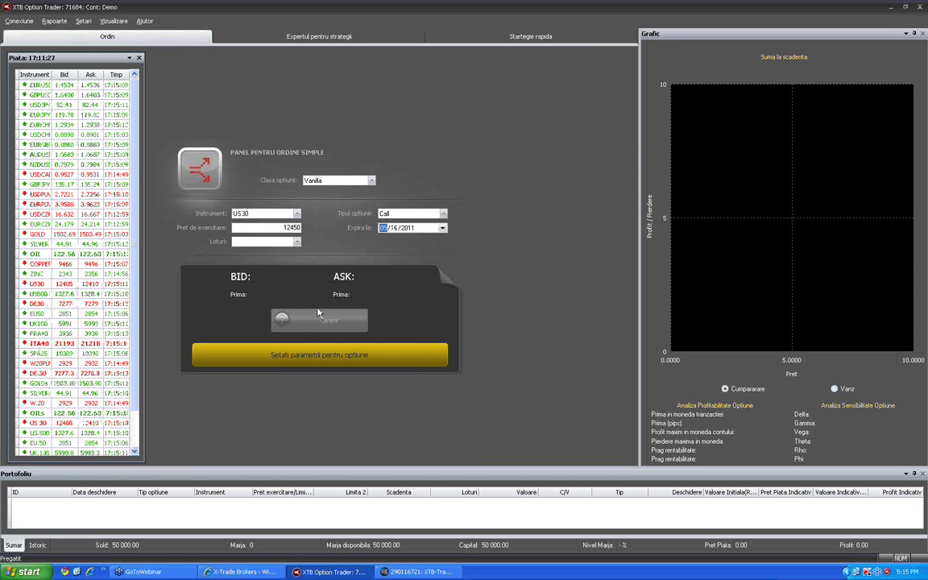
{"action": "left_click", "coordinate": [296, 242]}
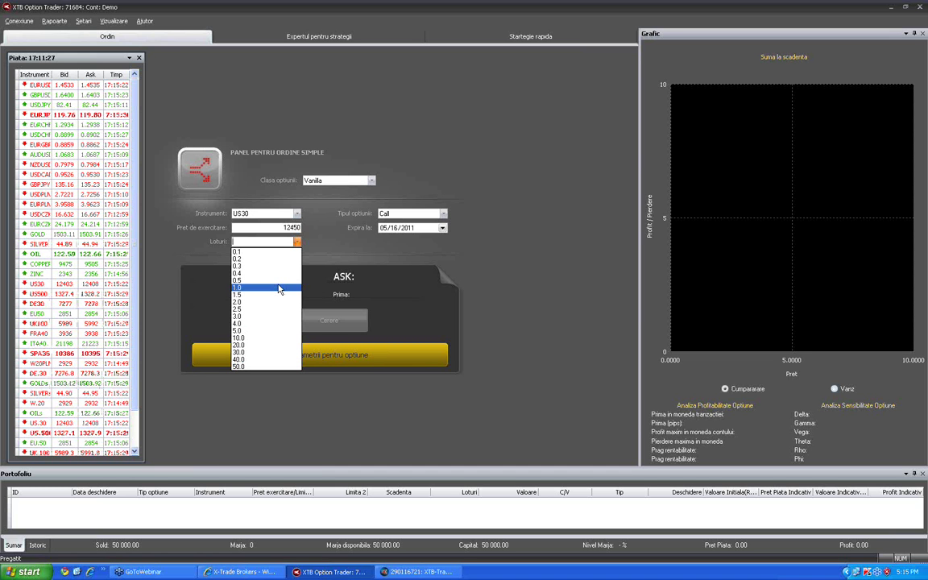
Size the US30 call at 1.0 lot, bringing up its 105/125 quotes and 12575 break-even
{"action": "left_click", "coordinate": [279, 288]}
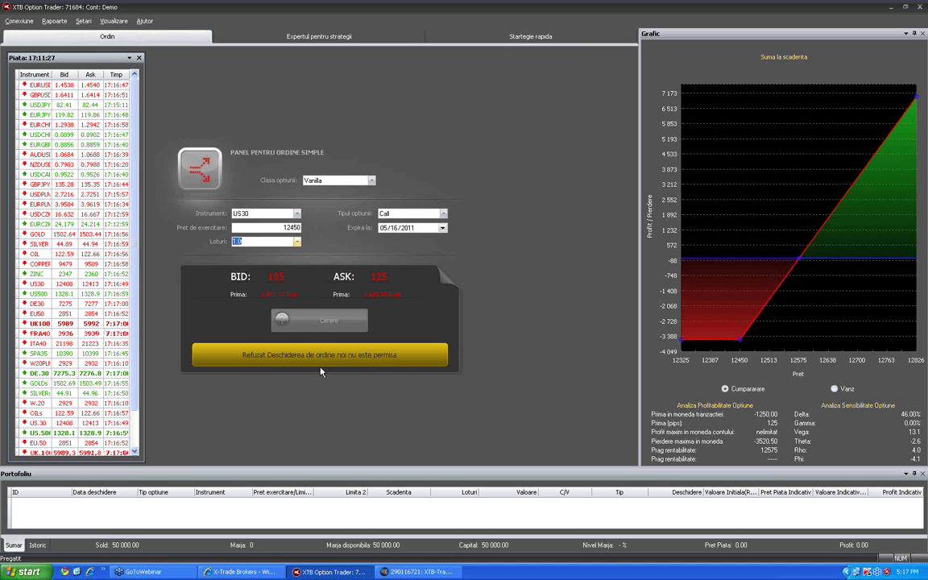
{"action": "left_click", "coordinate": [296, 214]}
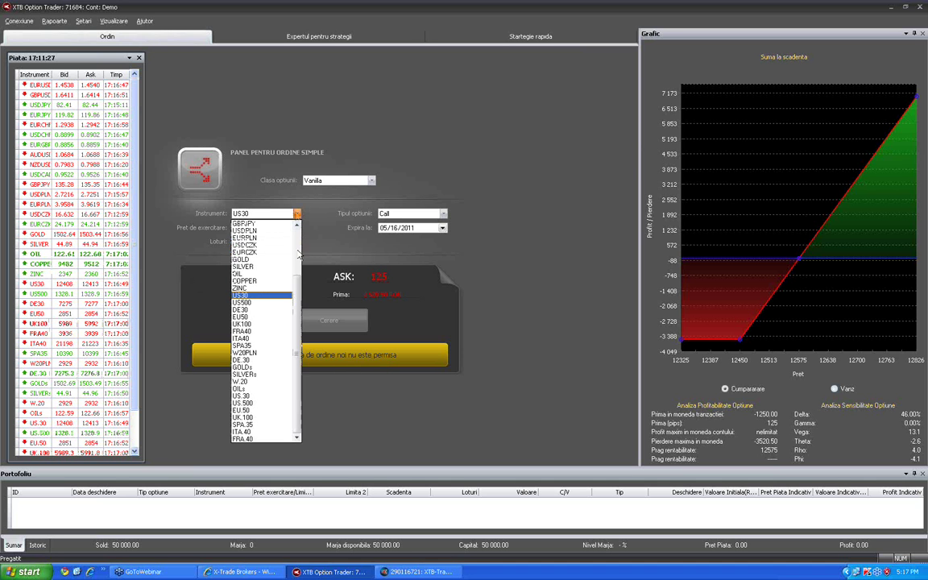
Switch the call to the US.30 instrument and request a price quote for it
{"action": "left_click", "coordinate": [259, 396]}
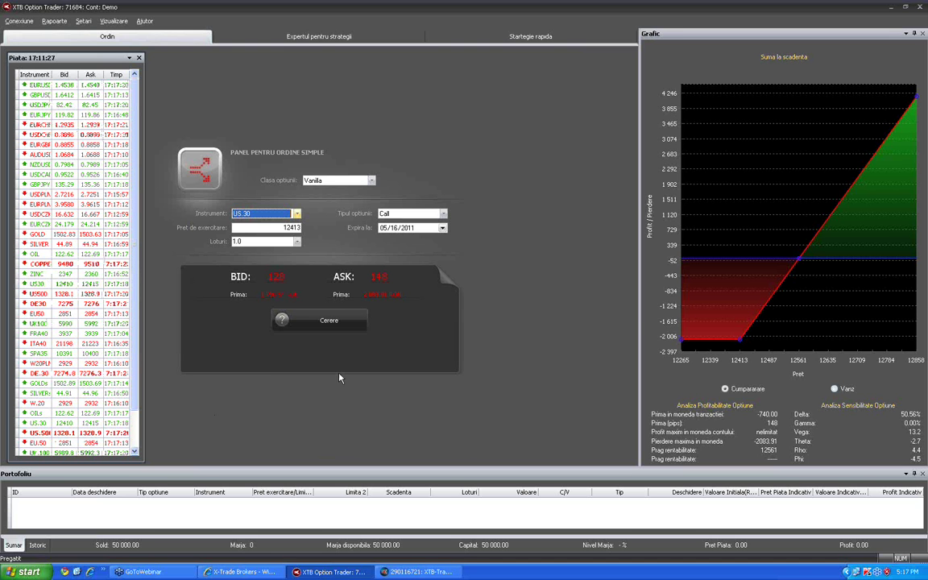
{"action": "left_click", "coordinate": [331, 322]}
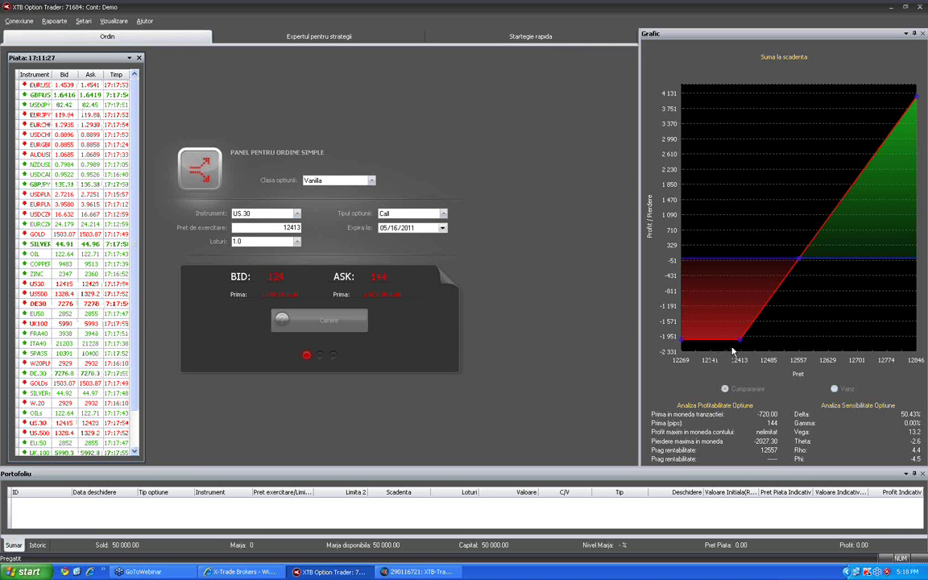
{"action": "mouse_move", "coordinate": [740, 344]}
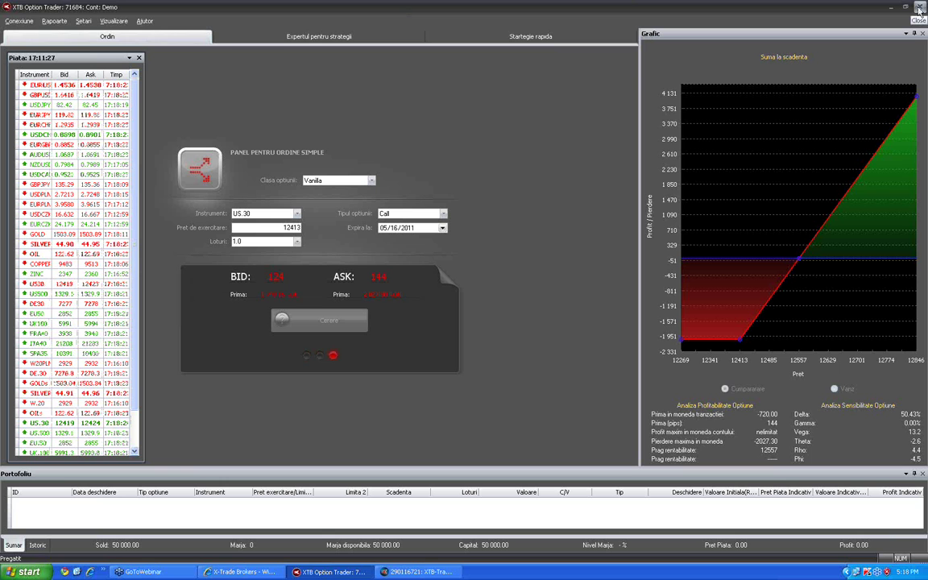
{"action": "left_click", "coordinate": [19, 21]}
Disconnect, then reconnect and log back in to the demo account
{"action": "left_click", "coordinate": [36, 48]}
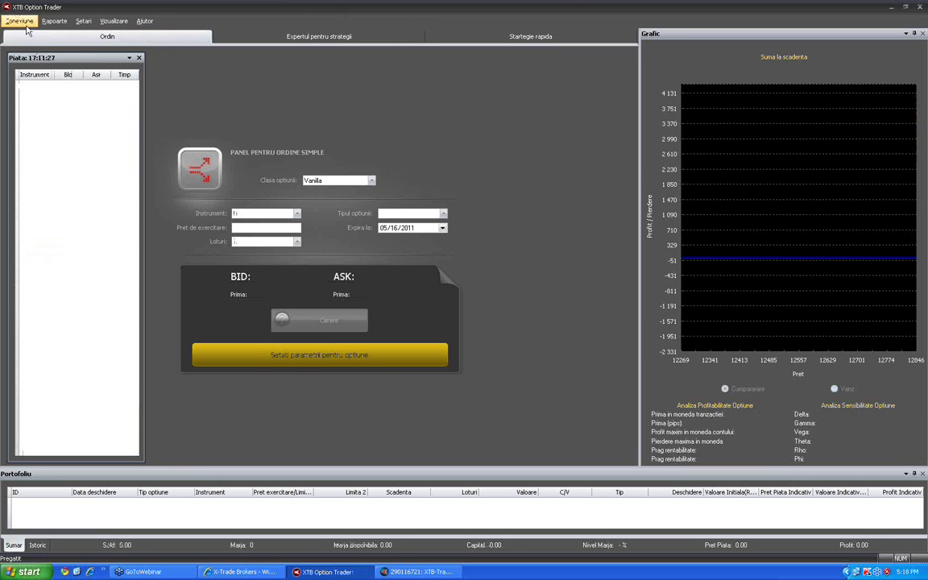
{"action": "left_click", "coordinate": [24, 22]}
{"action": "left_click", "coordinate": [32, 34]}
{"action": "left_click", "coordinate": [468, 323]}
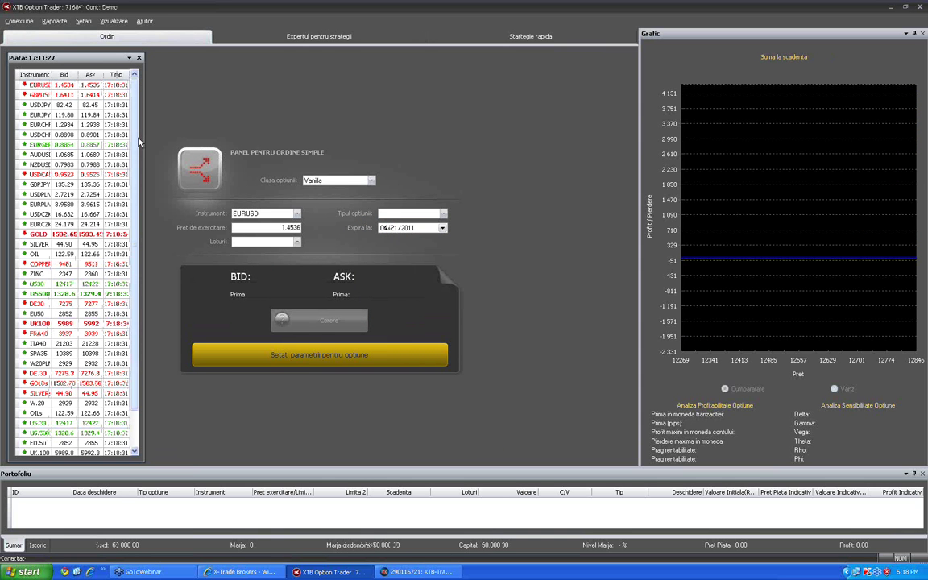
Request a quote for a US.30 Call, 1.0 lot, expiring 05/16/2011, then disconnect
{"action": "left_click", "coordinate": [282, 216]}
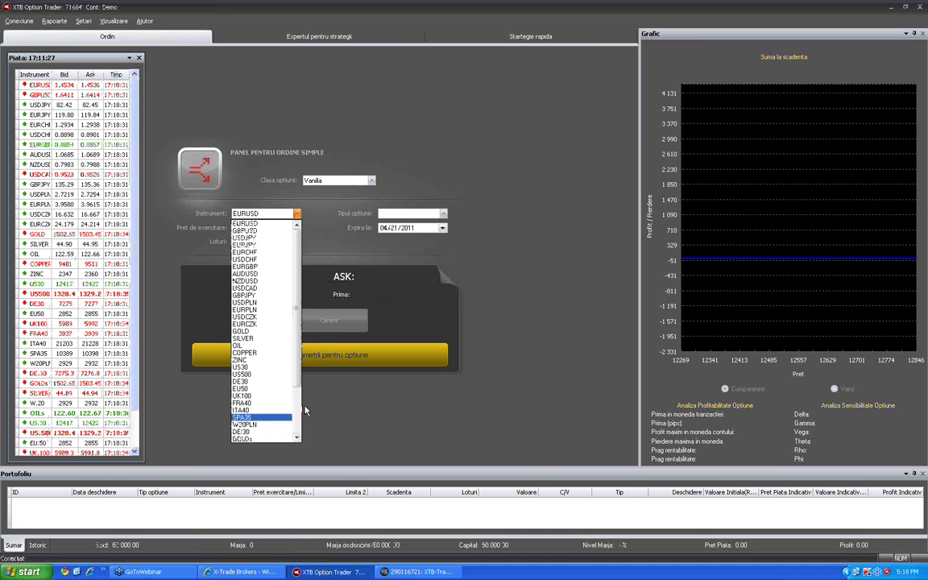
{"action": "scroll", "coordinate": [278, 423], "scroll_direction": "down", "scroll_amount": 3}
{"action": "left_click", "coordinate": [242, 395]}
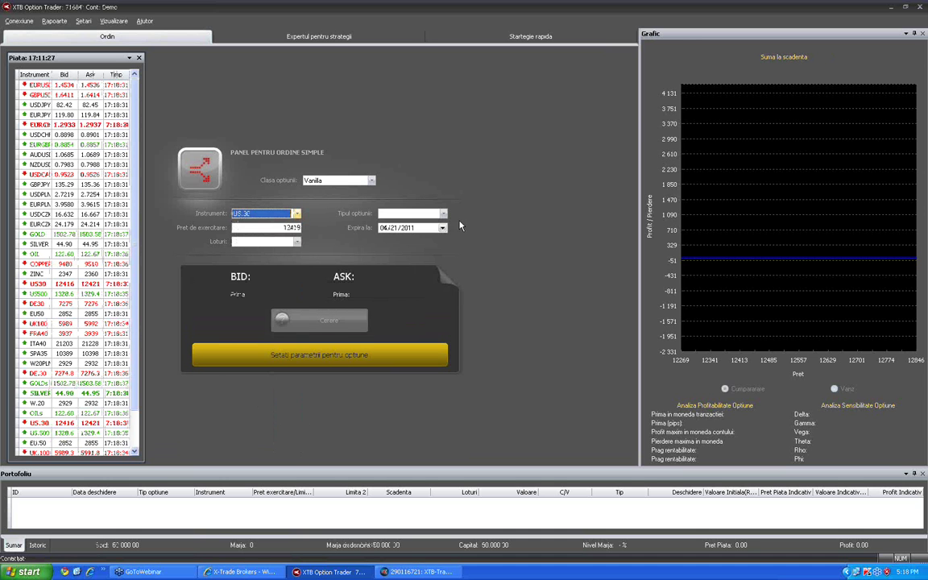
{"action": "left_click", "coordinate": [442, 213]}
{"action": "left_click", "coordinate": [394, 223]}
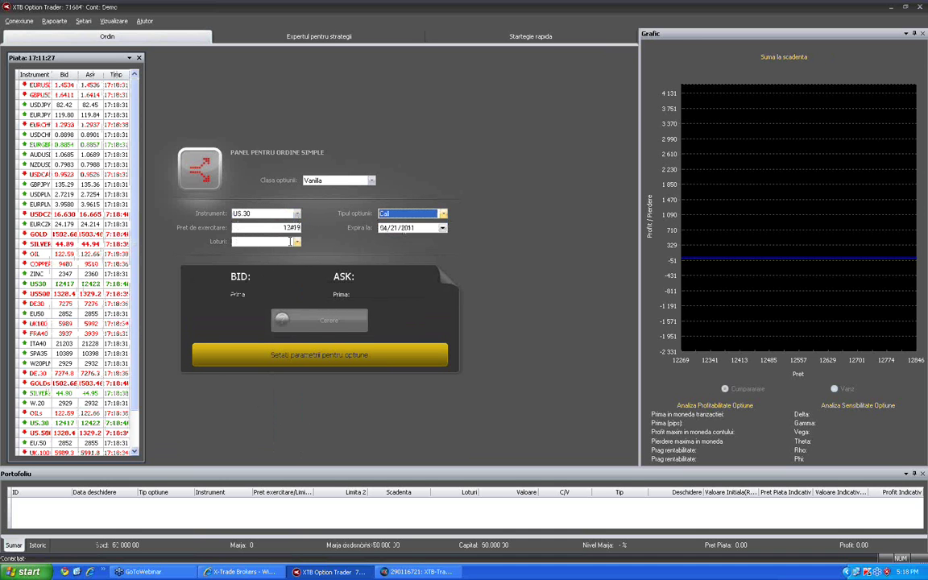
{"action": "left_click", "coordinate": [297, 242]}
{"action": "left_click", "coordinate": [252, 290]}
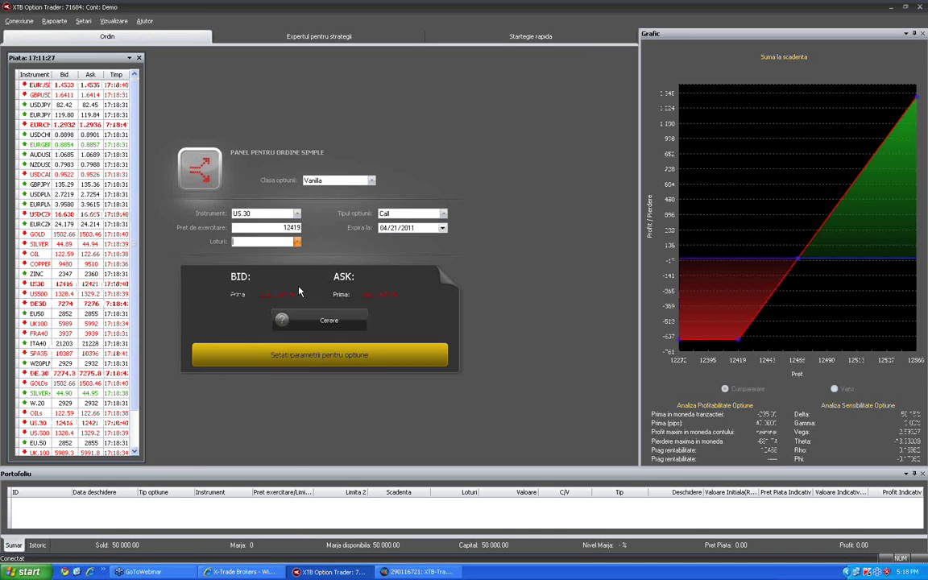
{"action": "left_click", "coordinate": [442, 229]}
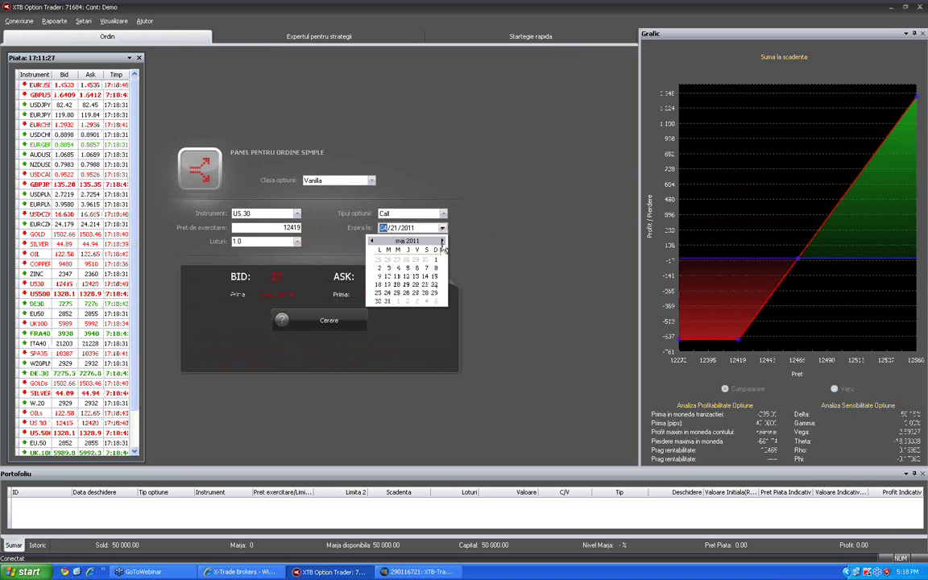
{"action": "left_click", "coordinate": [378, 285]}
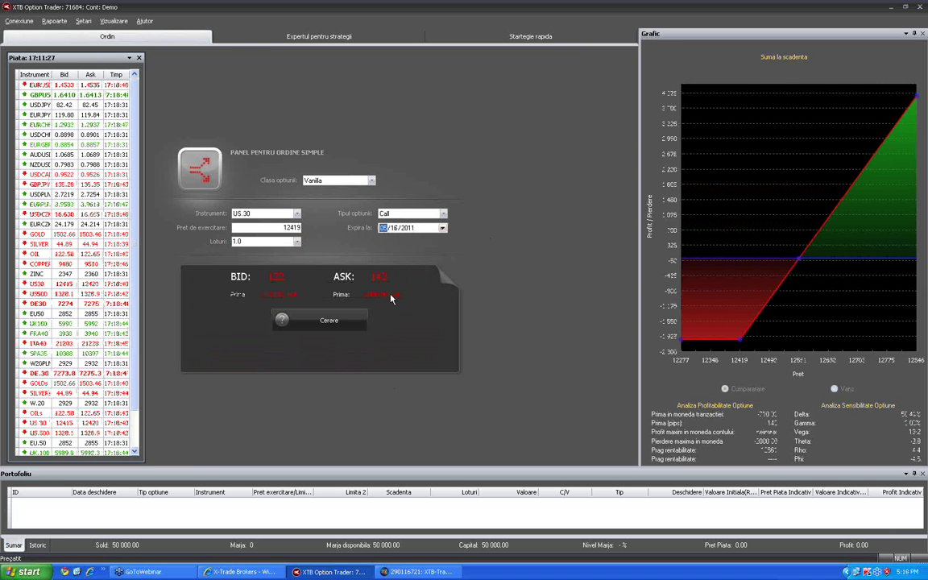
{"action": "left_click", "coordinate": [334, 323]}
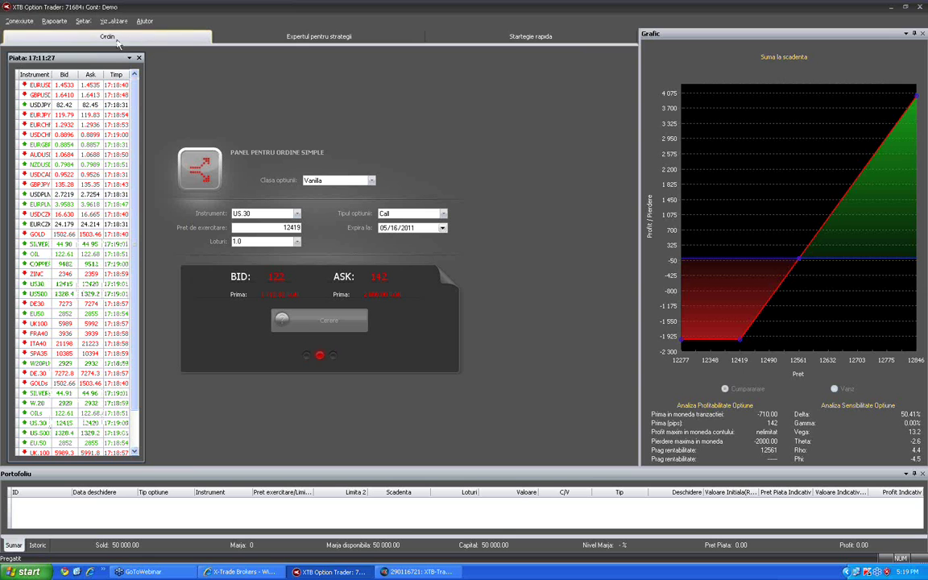
{"action": "left_click", "coordinate": [19, 21]}
{"action": "left_click", "coordinate": [42, 50]}
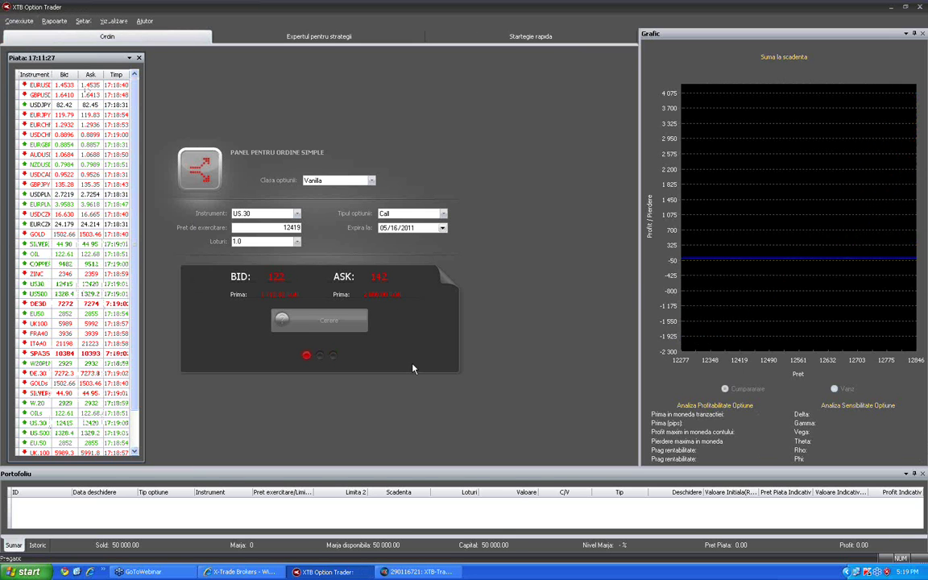
Reconnect and log in to the demo account again
{"action": "left_click", "coordinate": [20, 21]}
{"action": "left_click", "coordinate": [32, 35]}
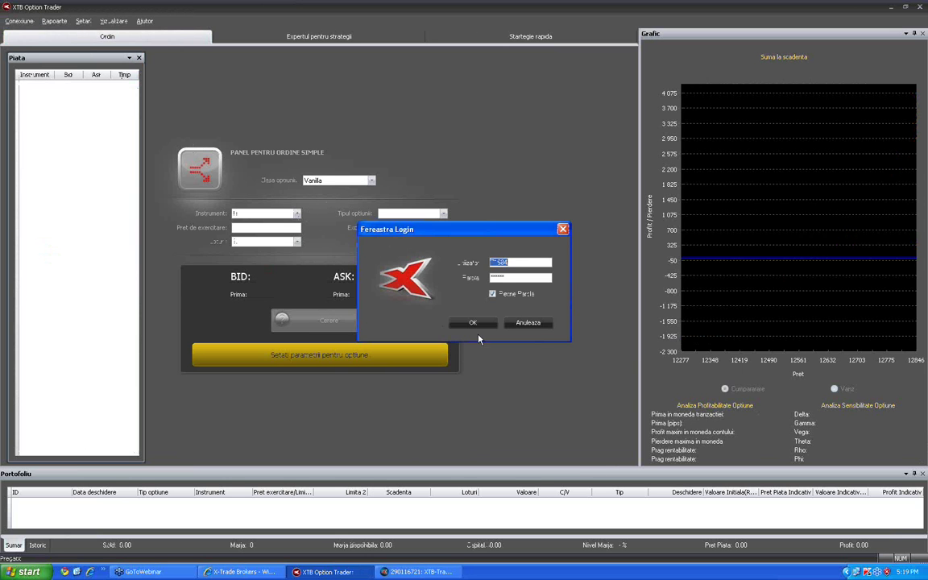
{"action": "left_click", "coordinate": [471, 322]}
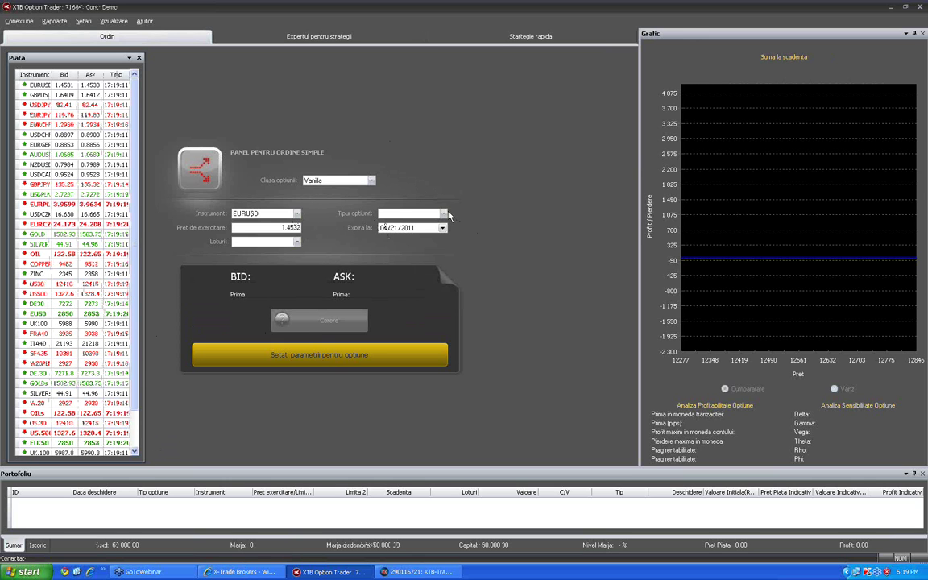
Request a quote for a 0.5-lot EURUSD Call, then bring up the US.30 weekly chart
{"action": "left_click", "coordinate": [296, 214]}
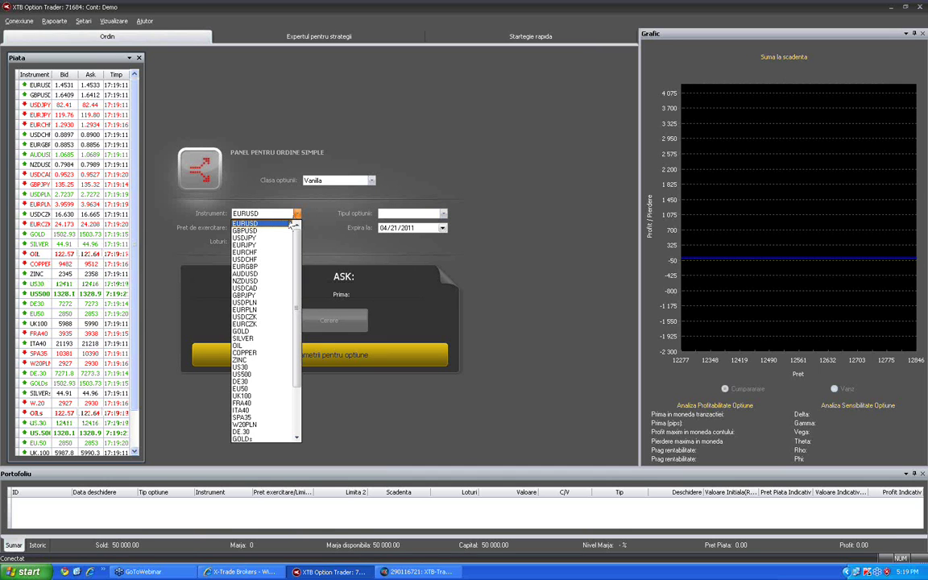
{"action": "left_click", "coordinate": [290, 224]}
{"action": "left_click", "coordinate": [442, 214]}
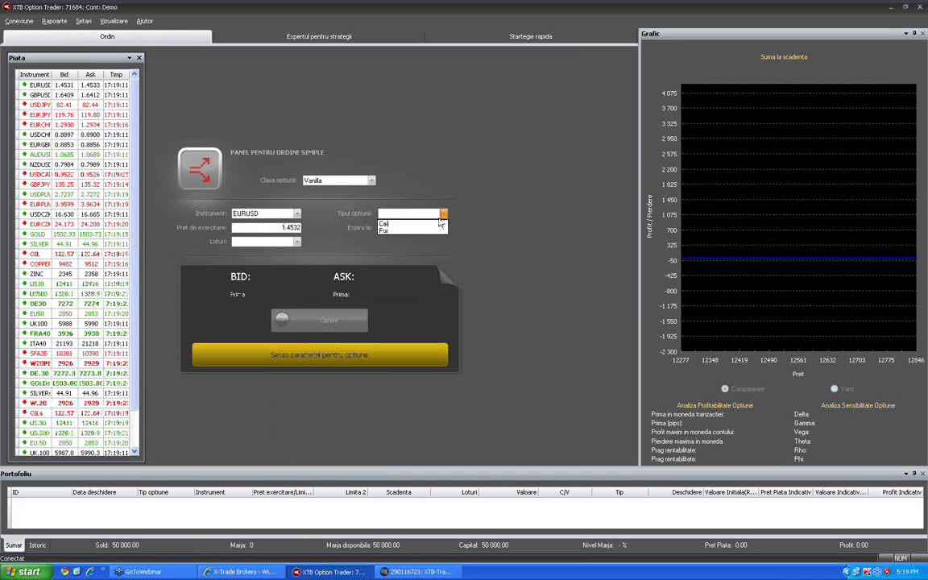
{"action": "left_click", "coordinate": [402, 224]}
{"action": "left_click", "coordinate": [296, 242]}
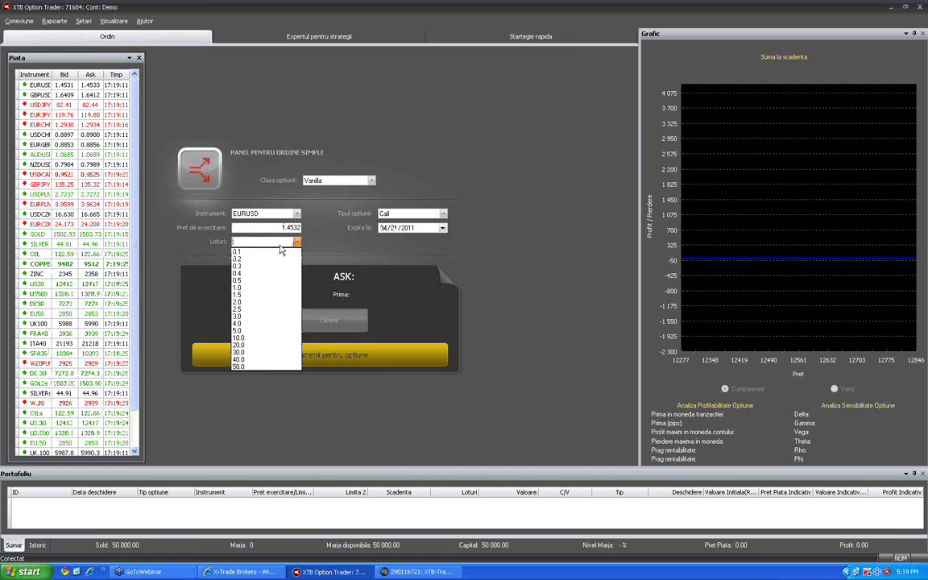
{"action": "left_click", "coordinate": [256, 279]}
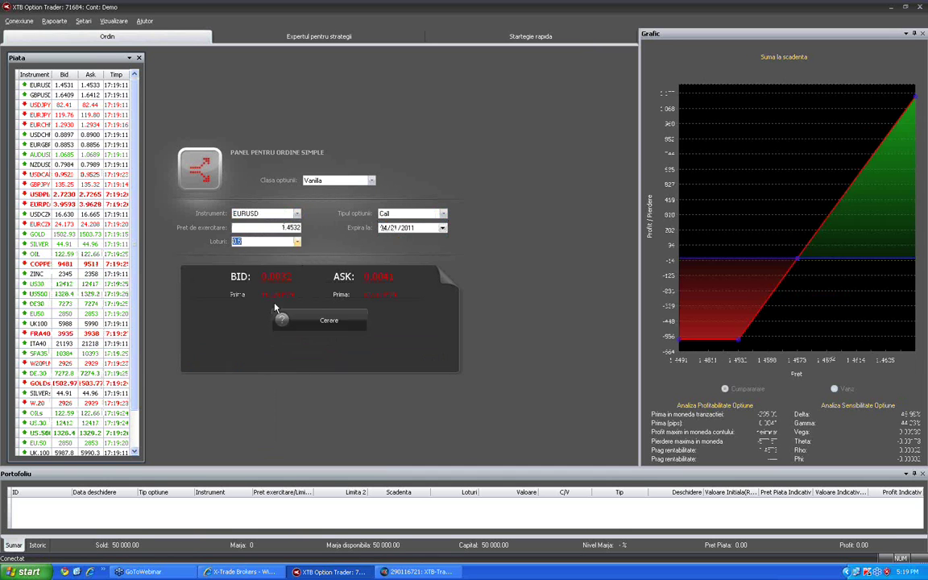
{"action": "left_click", "coordinate": [338, 325]}
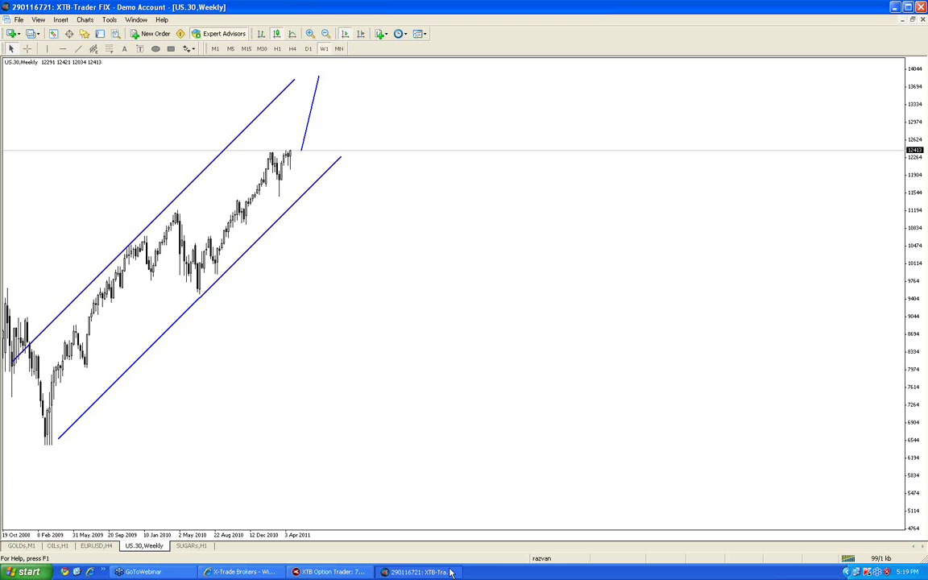
{"action": "left_click", "coordinate": [417, 570]}
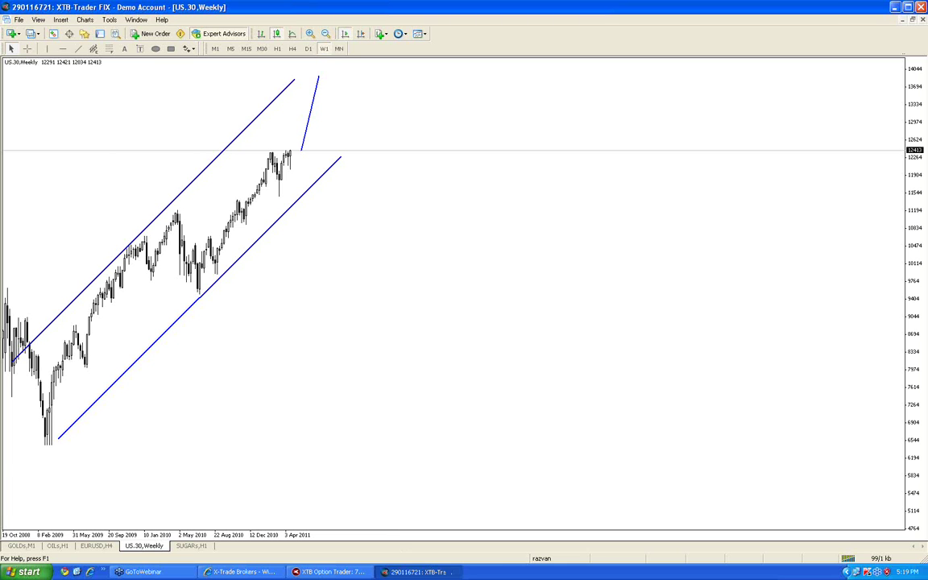
Minimize the XTB-Trader FIX chart window and close XTB Option Trader
{"action": "left_click", "coordinate": [896, 7]}
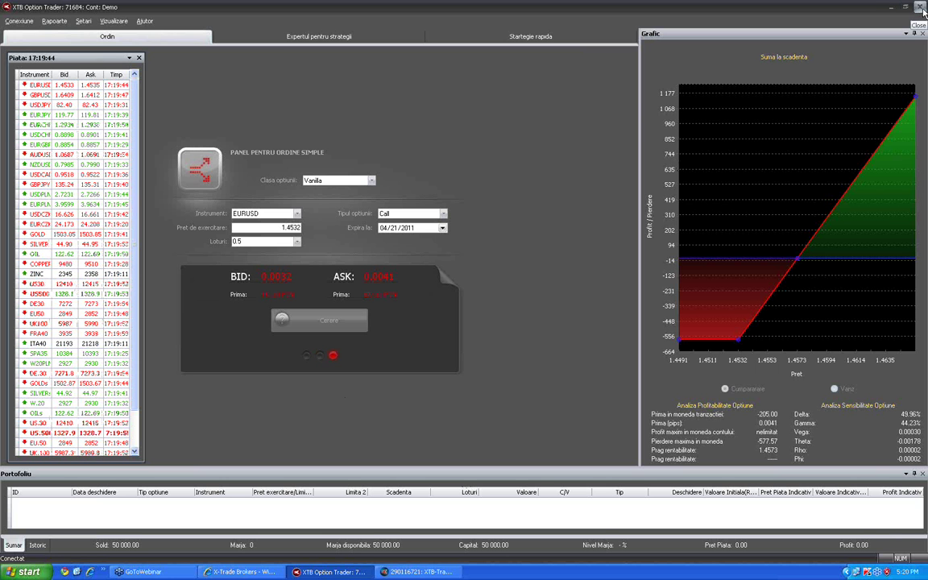
{"action": "left_click", "coordinate": [923, 10]}
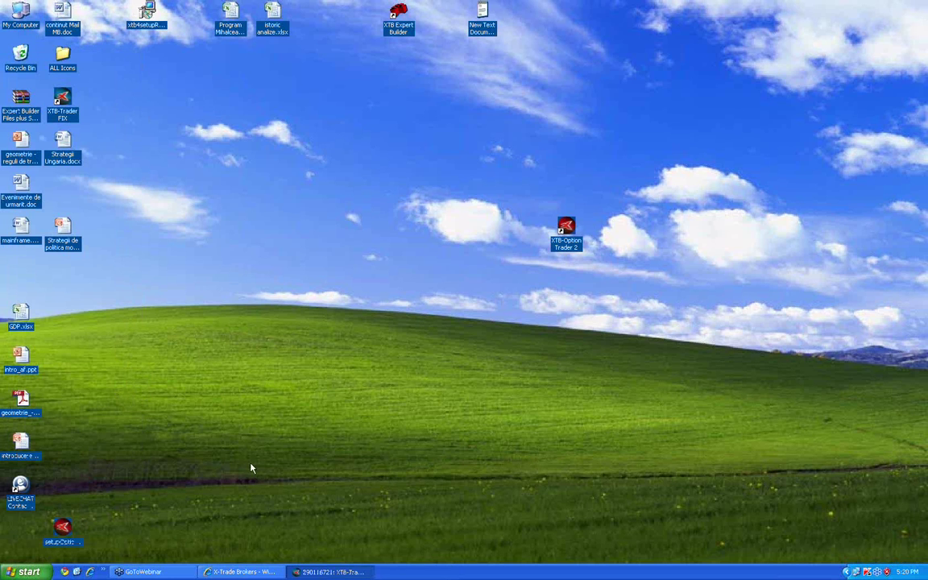
Relaunch XTB Option Trader from the XTB-Option Trader 2 desktop shortcut
{"action": "left_click", "coordinate": [331, 571]}
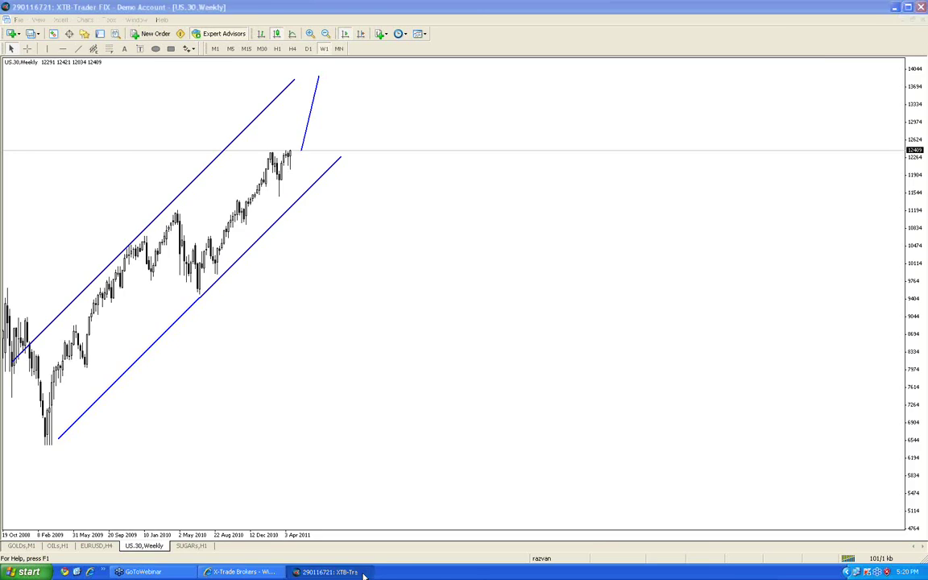
{"action": "left_click", "coordinate": [332, 570]}
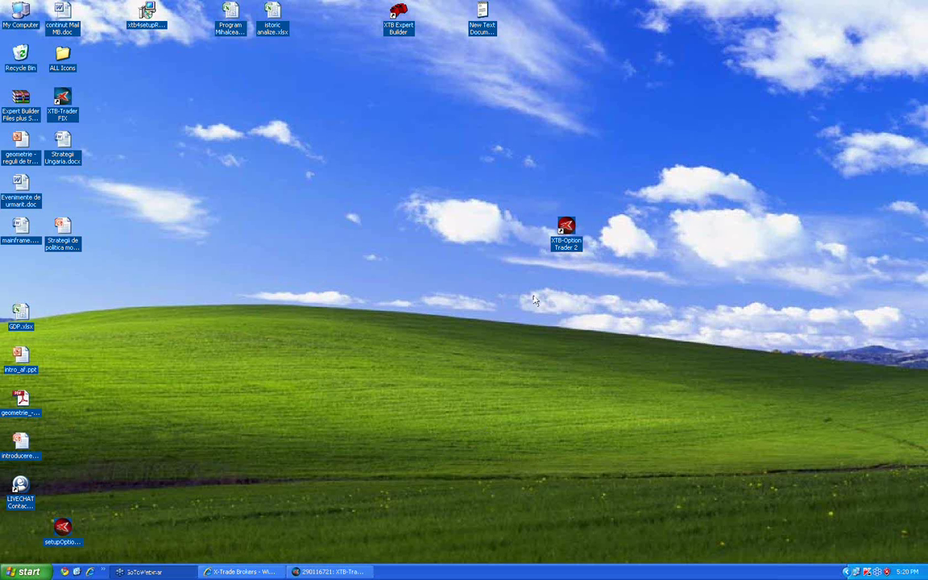
{"action": "right_click", "coordinate": [564, 227]}
{"action": "left_click", "coordinate": [573, 232]}
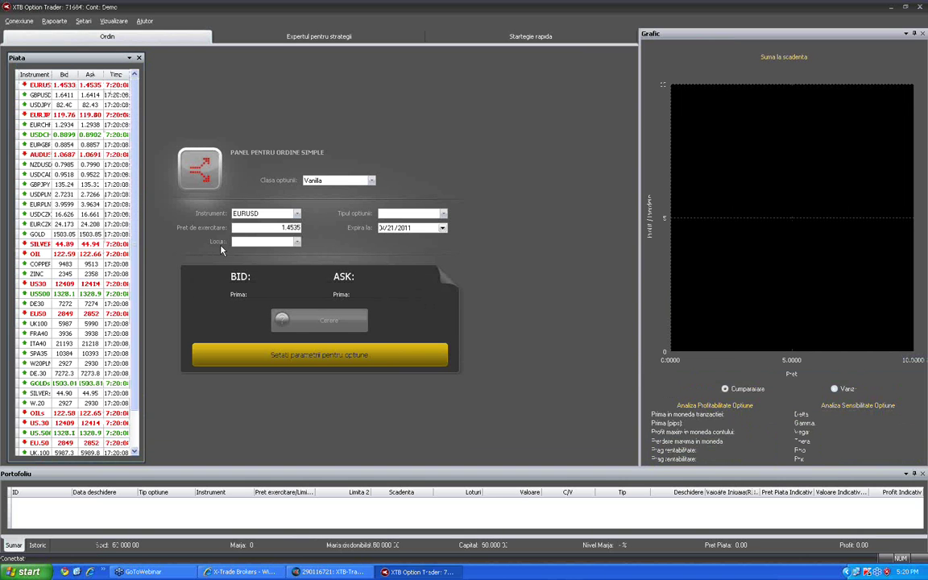
Quote a 0.4-lot EURUSD Vanilla Call, then close XTB Option Trader with Alt+F4
{"action": "left_click", "coordinate": [442, 213]}
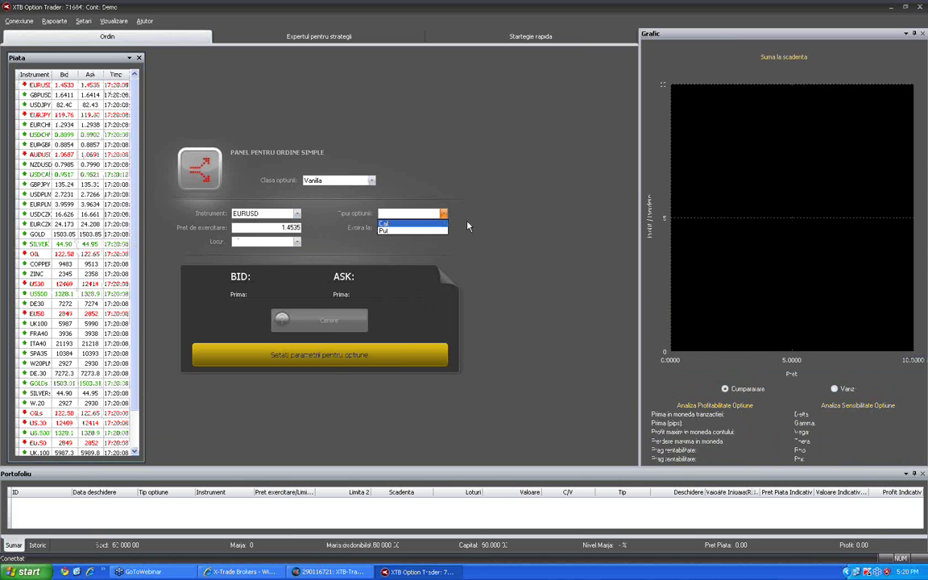
{"action": "left_click", "coordinate": [297, 241]}
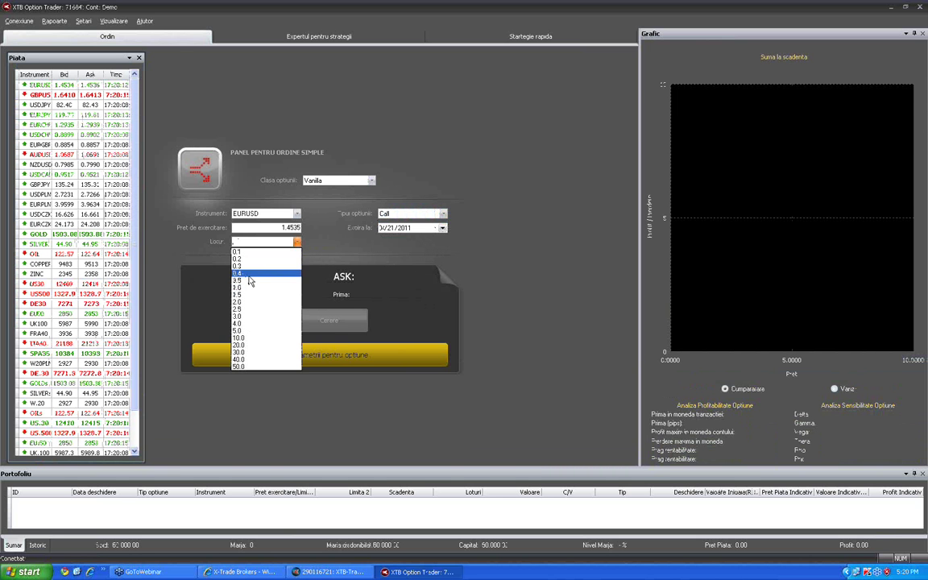
{"action": "left_click", "coordinate": [244, 273]}
{"action": "left_click", "coordinate": [330, 322]}
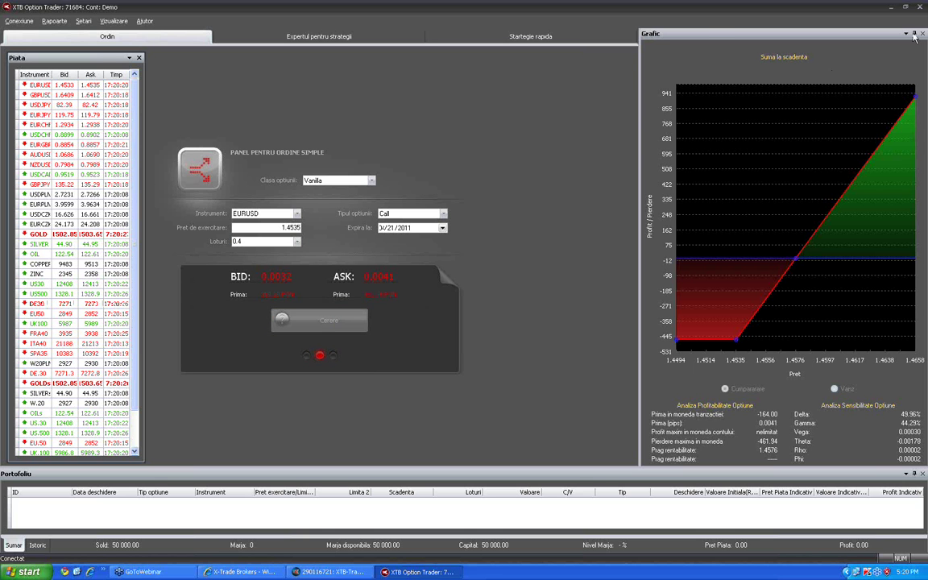
{"action": "key", "text": "alt+F4"}
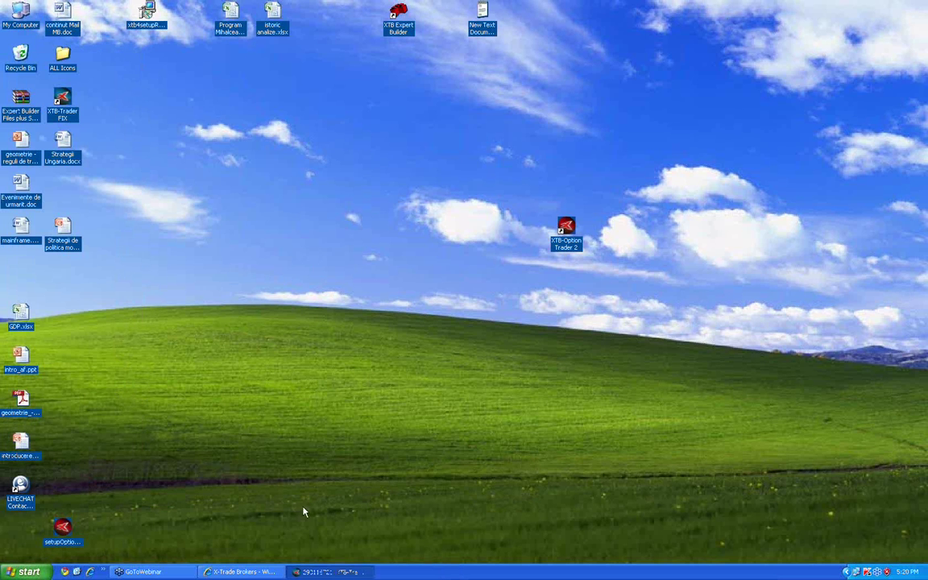
Delete the XTB-Option Trader 2 desktop shortcut and follow its link to Add or Remove Programs
{"action": "right_click", "coordinate": [566, 228]}
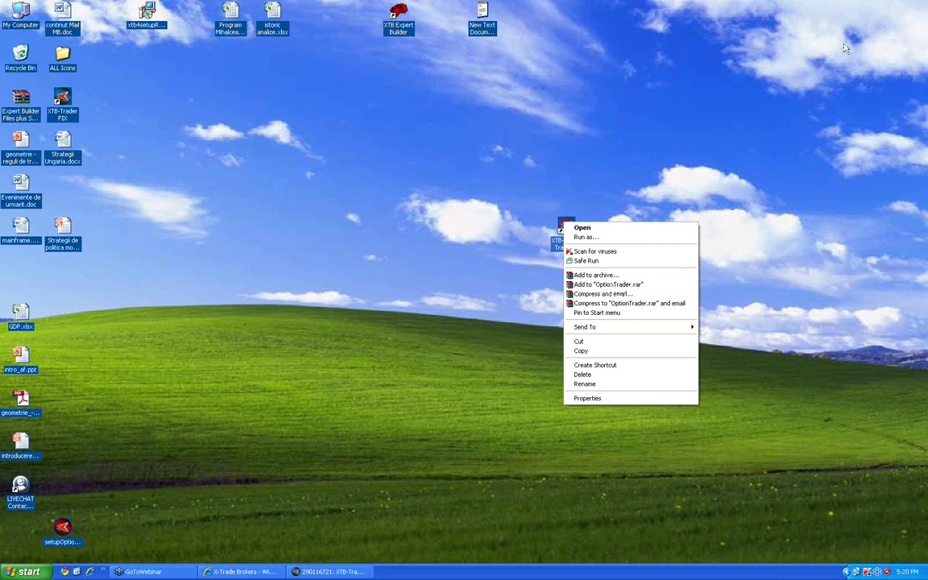
{"action": "left_click", "coordinate": [535, 185]}
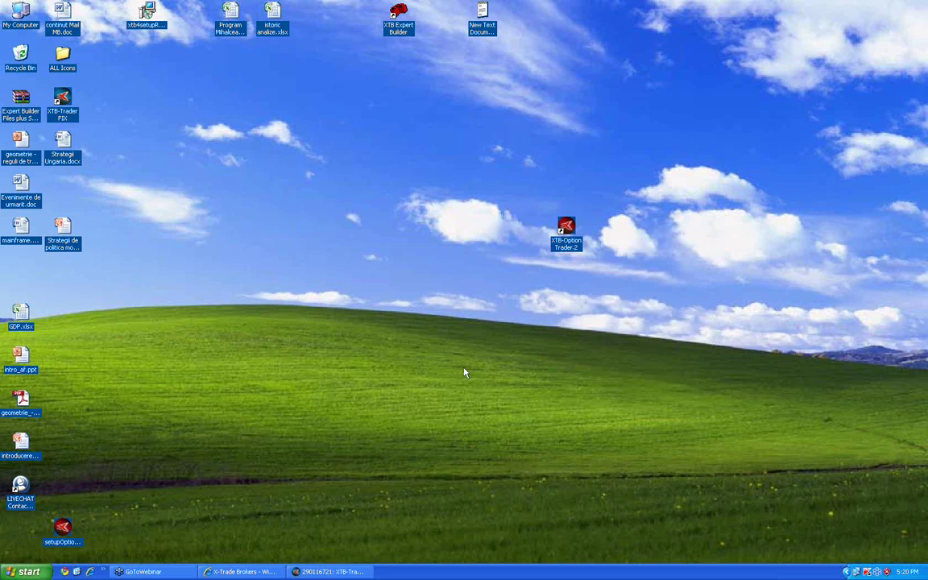
{"action": "right_click", "coordinate": [571, 229]}
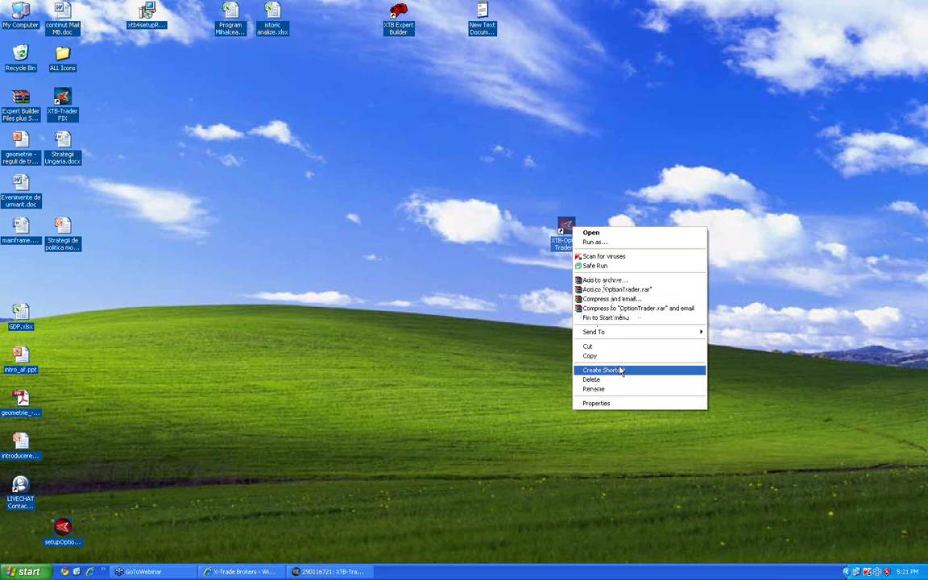
{"action": "left_click", "coordinate": [625, 383]}
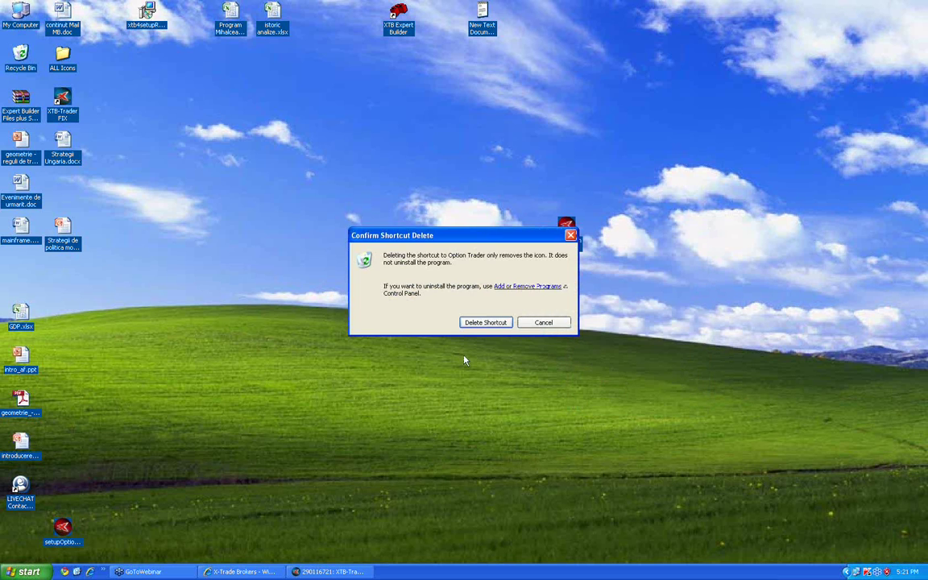
{"action": "left_click", "coordinate": [532, 290]}
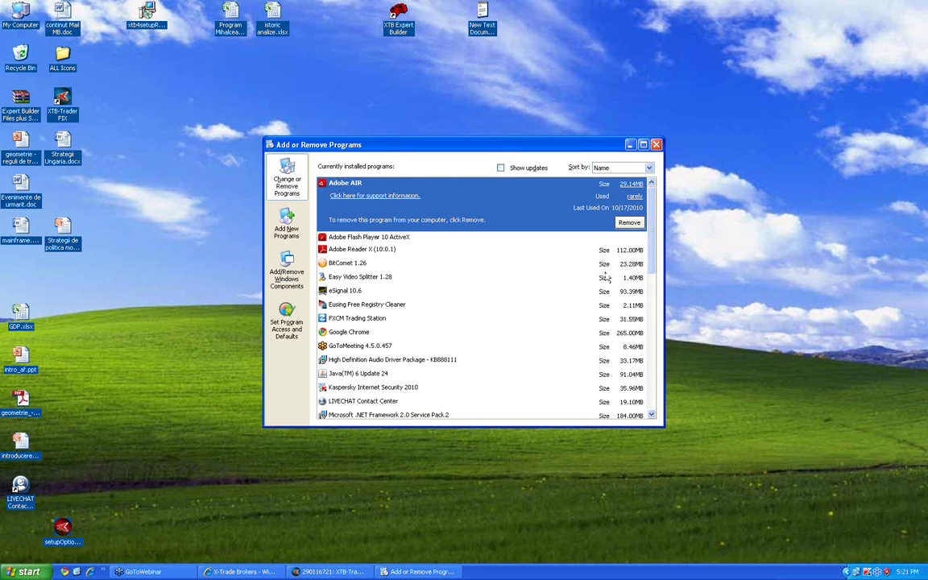
Remove XTB-Option Trader from the installed programs list, confirm, and close the window
{"action": "left_click_drag", "start_coordinate": [654, 198], "coordinate": [655, 378]}
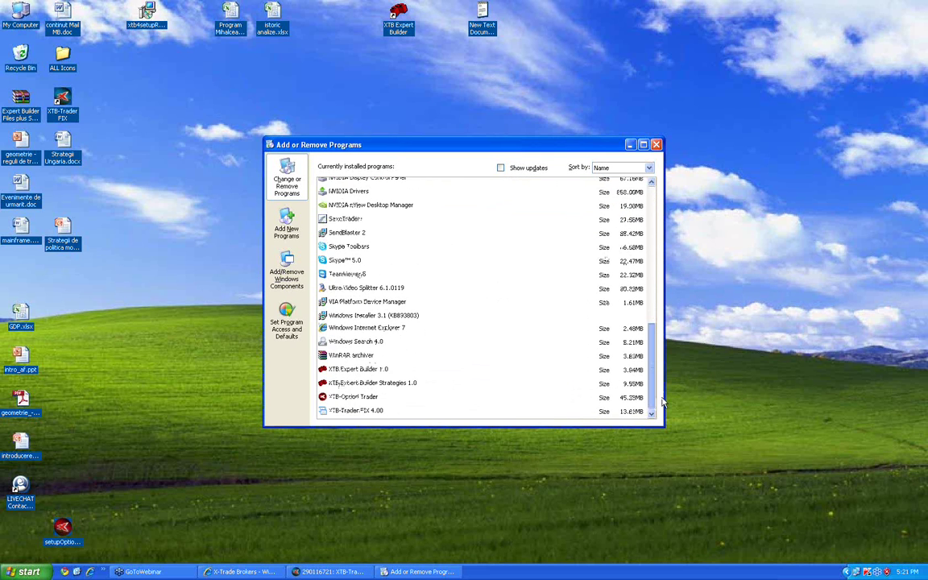
{"action": "left_click", "coordinate": [402, 395]}
{"action": "left_click", "coordinate": [637, 396]}
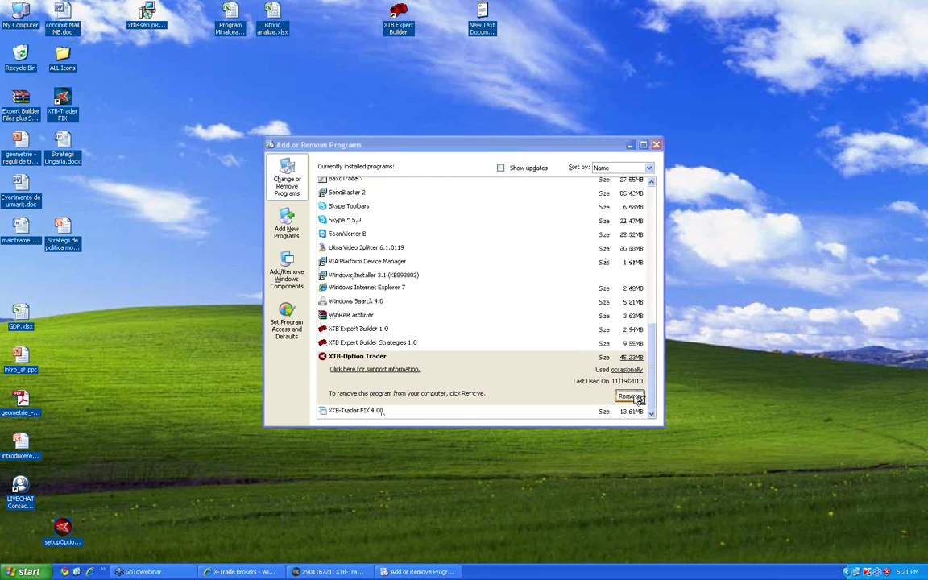
{"action": "left_click", "coordinate": [443, 319]}
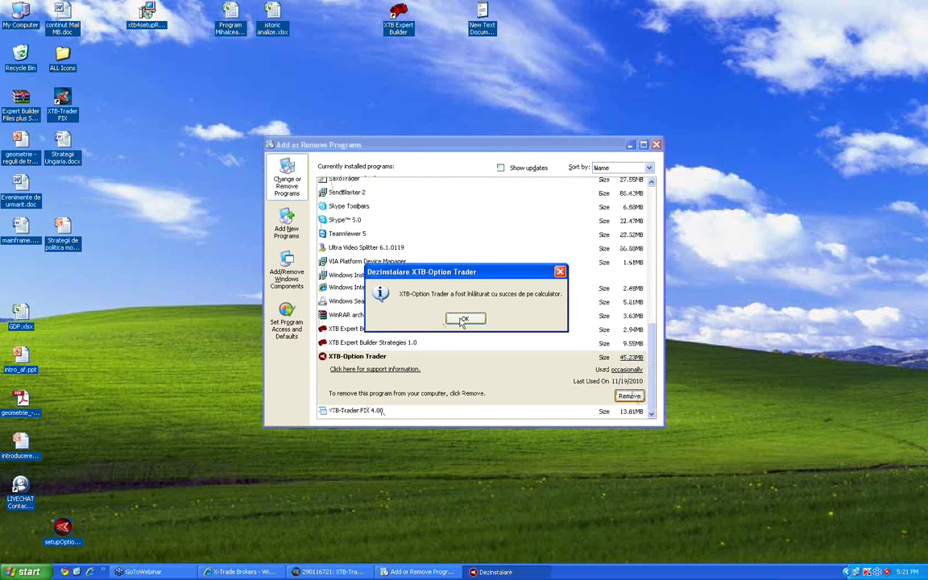
{"action": "left_click", "coordinate": [526, 315]}
{"action": "left_click", "coordinate": [656, 144]}
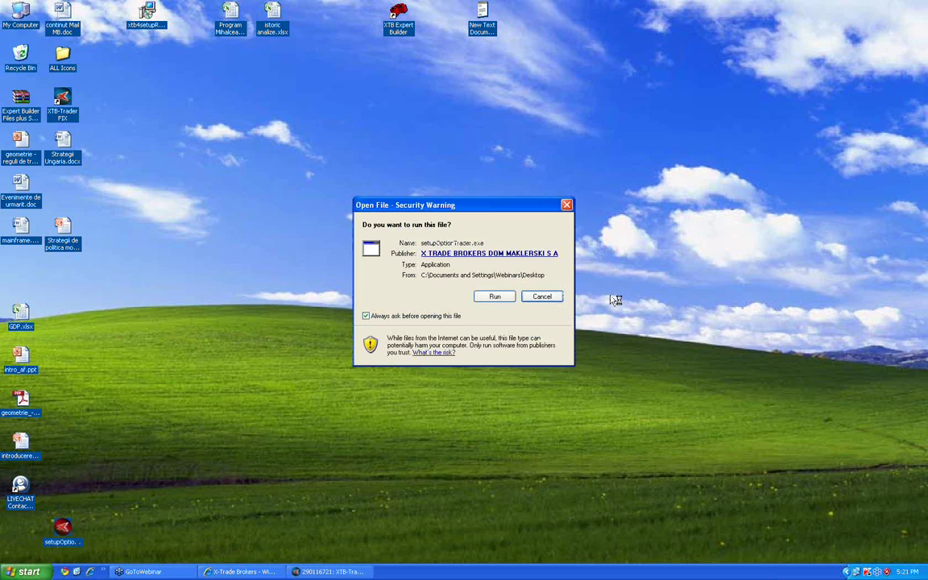
Run setupOptionTrader.exe in English, accept the licence, and keep the existing XTB-Option Trader 2 folder
{"action": "left_click", "coordinate": [494, 297]}
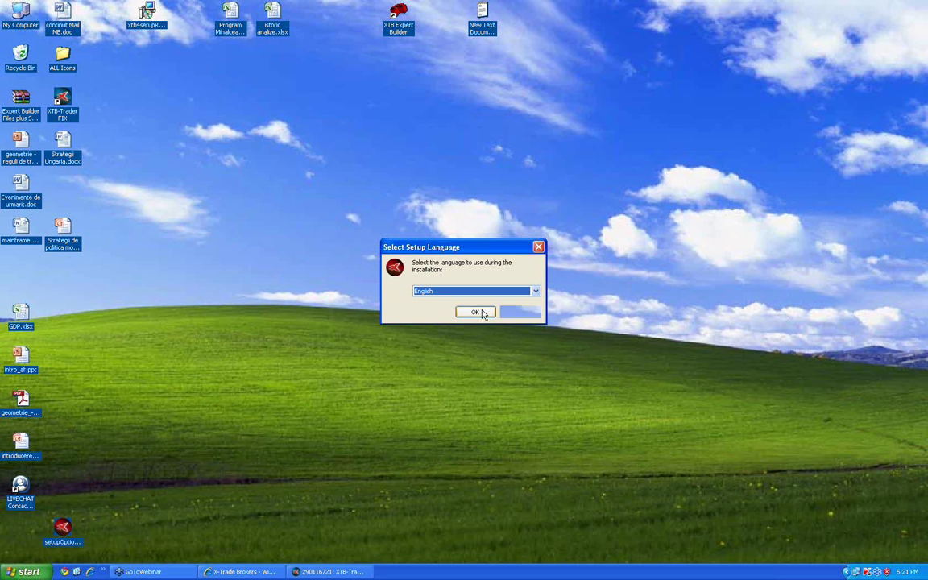
{"action": "left_click", "coordinate": [475, 312]}
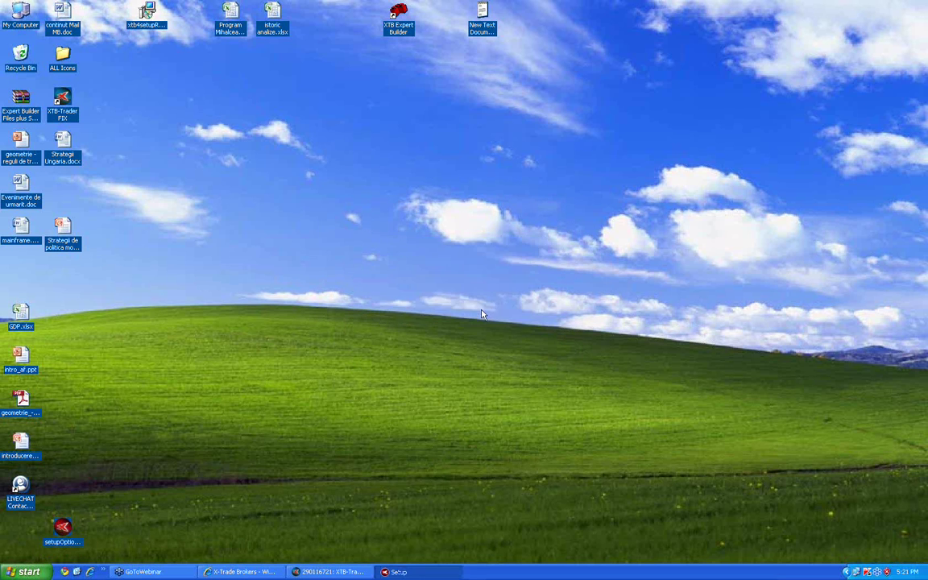
{"action": "left_click", "coordinate": [525, 376]}
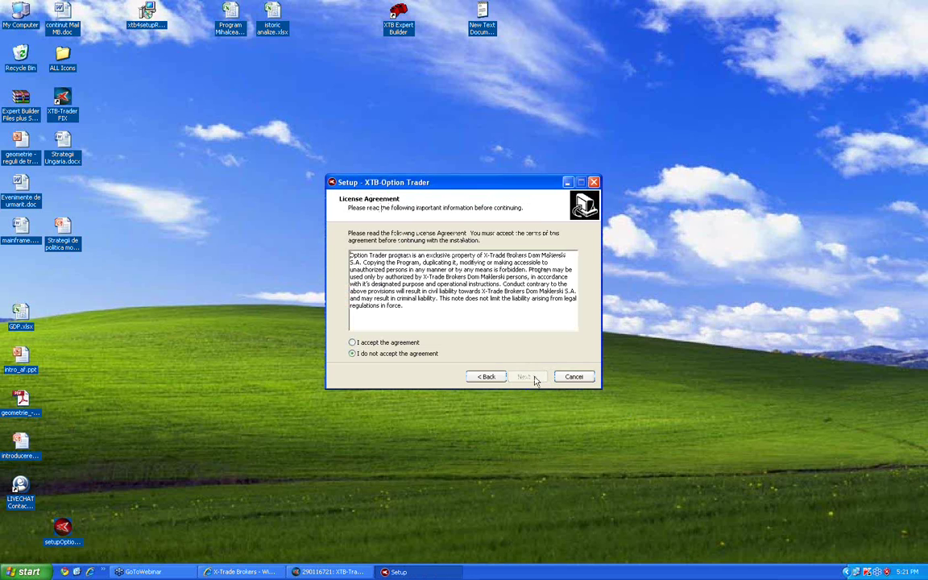
{"action": "left_click", "coordinate": [386, 338]}
{"action": "left_click", "coordinate": [527, 377]}
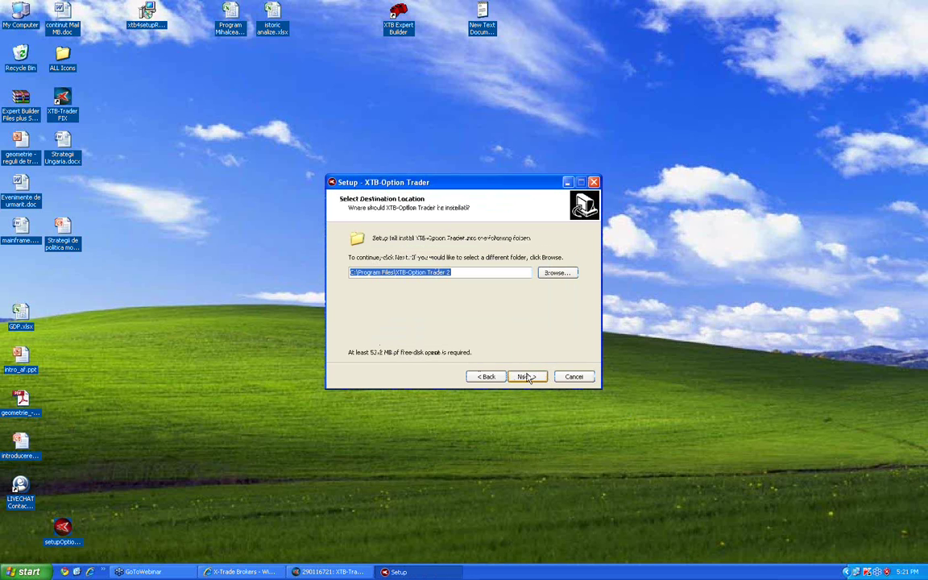
{"action": "left_click", "coordinate": [526, 377]}
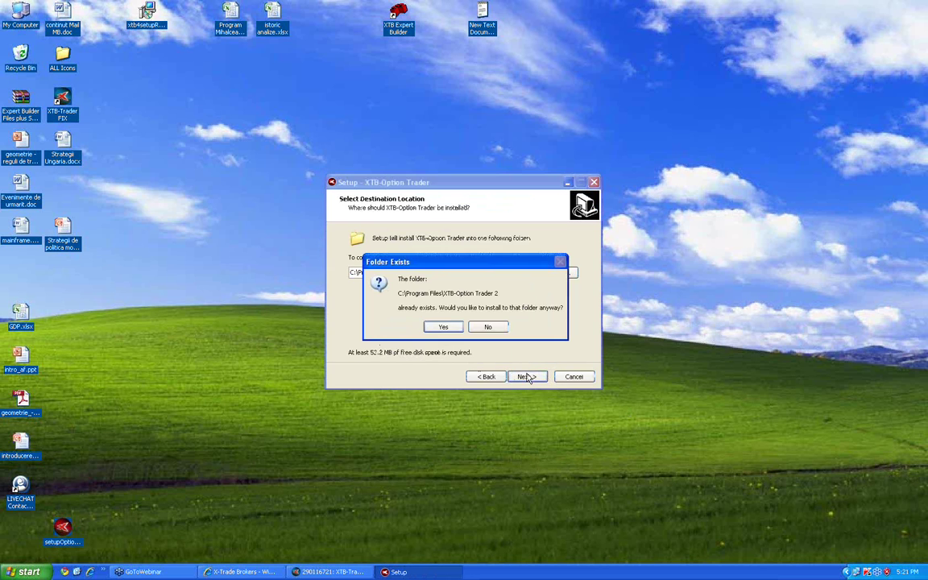
{"action": "left_click", "coordinate": [445, 327]}
Complete the installation and finish the wizard, choosing to restart the computer later
{"action": "left_click", "coordinate": [528, 376]}
{"action": "left_click", "coordinate": [529, 377]}
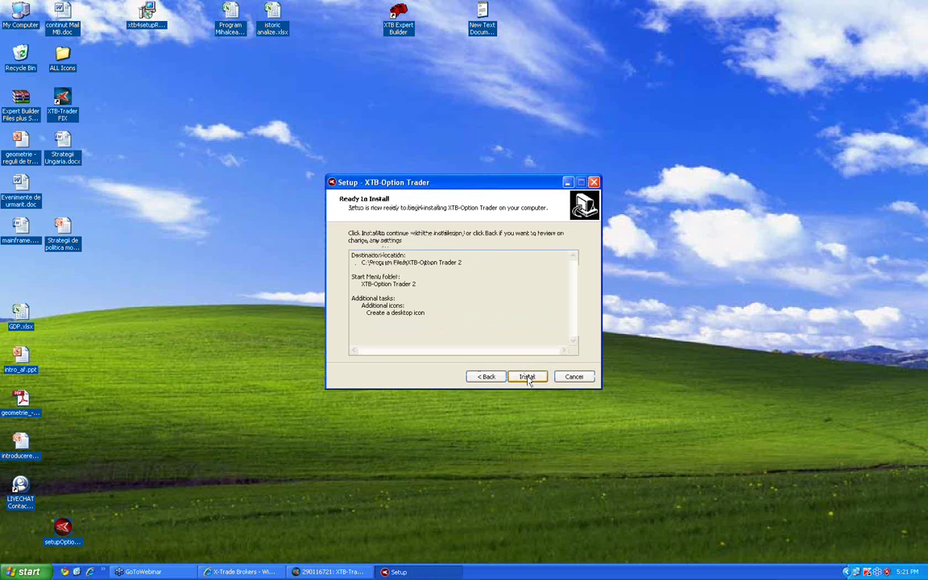
{"action": "left_click", "coordinate": [528, 377]}
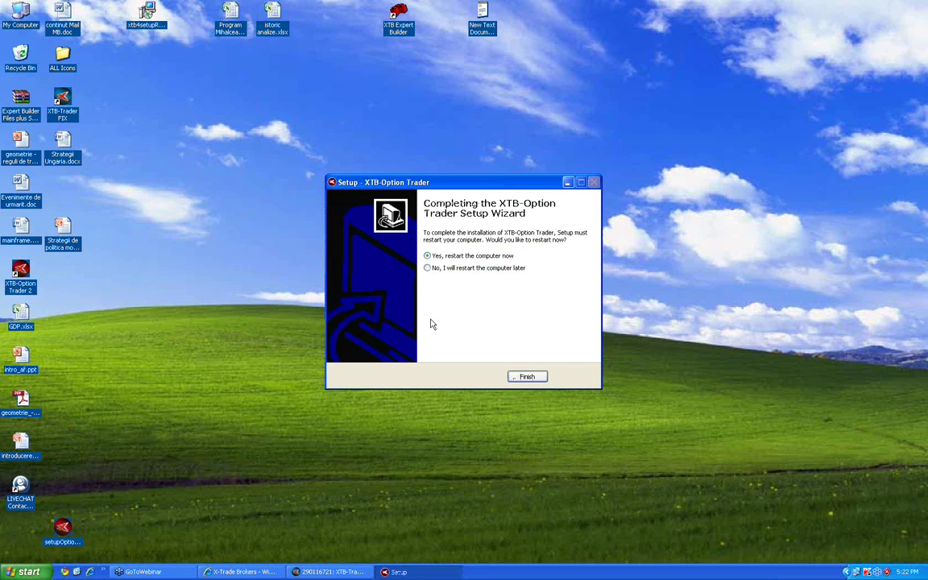
{"action": "left_click", "coordinate": [439, 268]}
{"action": "left_click", "coordinate": [525, 377]}
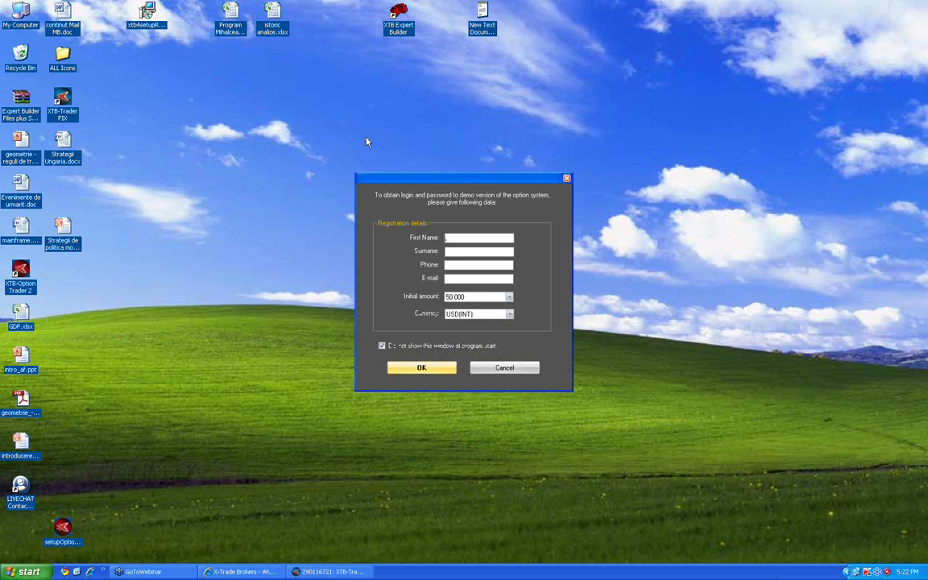
Fill the demo registration form with a first name, surname, phone number and e-mail, and submit it
{"action": "type", "text": "aa"}
{"action": "key", "text": "Tab"}
{"action": "type", "text": "aaa"}
{"action": "key", "text": "Tab"}
{"action": "type", "text": "56456442"}
{"action": "key", "text": "Tab"}
{"action": "type", "text": "asda@asda.com"}
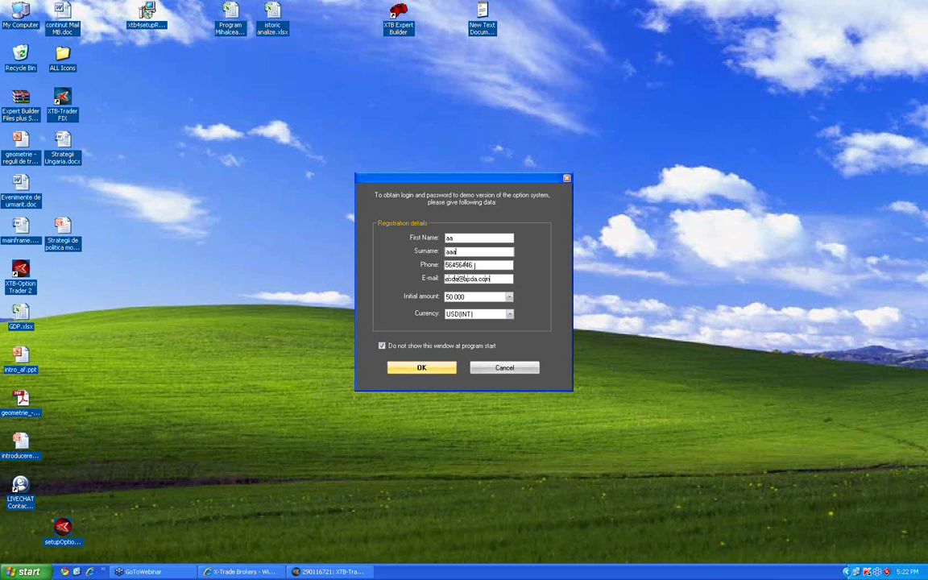
{"action": "left_click", "coordinate": [429, 367]}
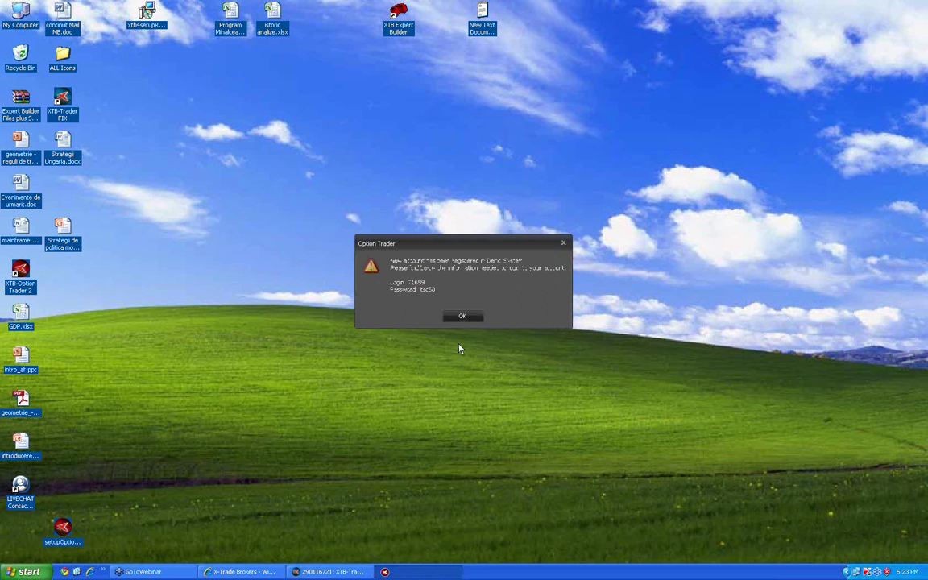
{"action": "left_click", "coordinate": [462, 318]}
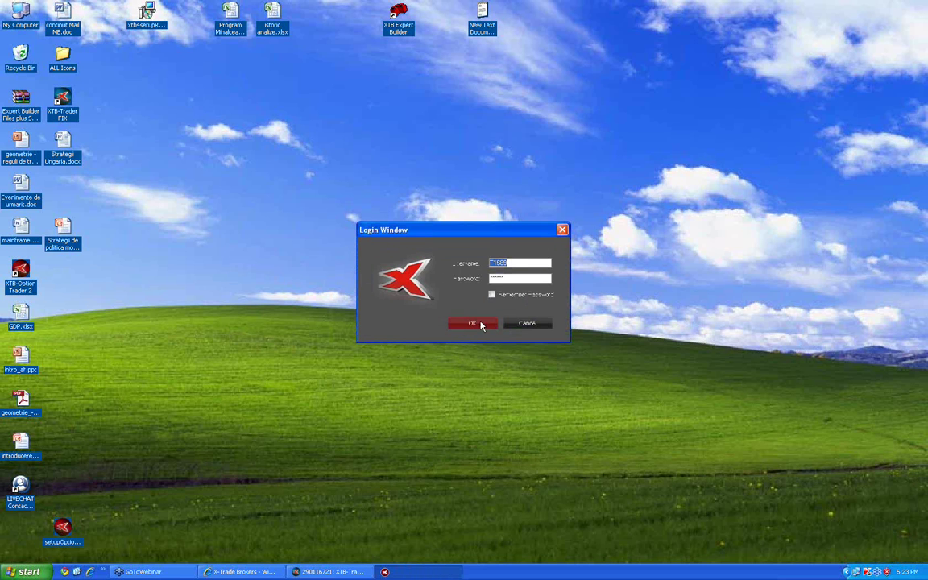
Try logging in with the new demo account and dismiss the invalid argument and network errors
{"action": "left_click", "coordinate": [474, 325]}
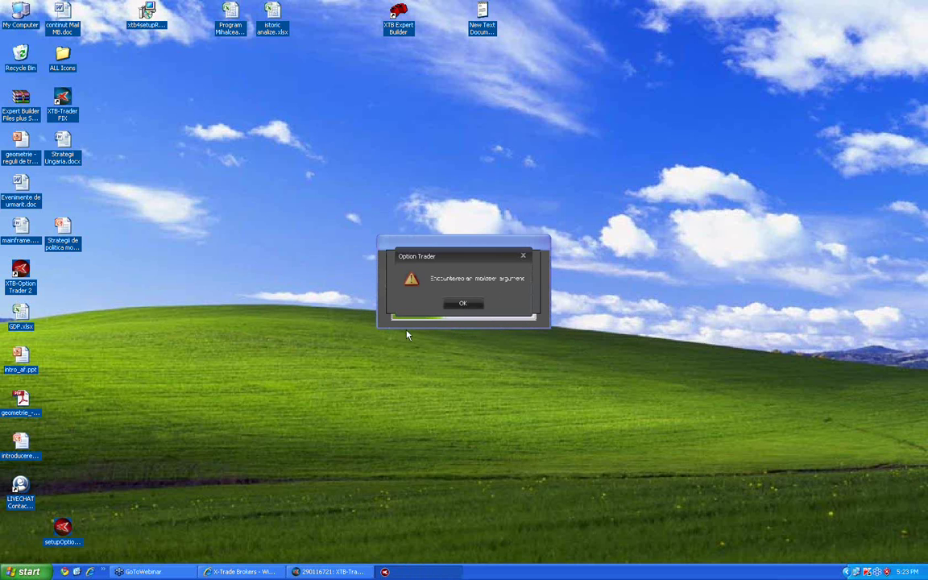
{"action": "left_click", "coordinate": [468, 304]}
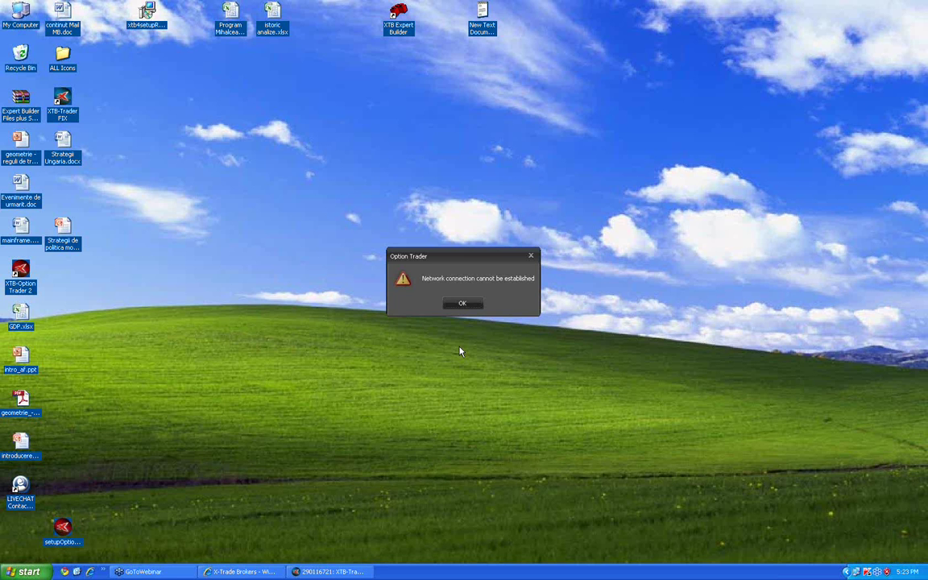
{"action": "left_click", "coordinate": [462, 302]}
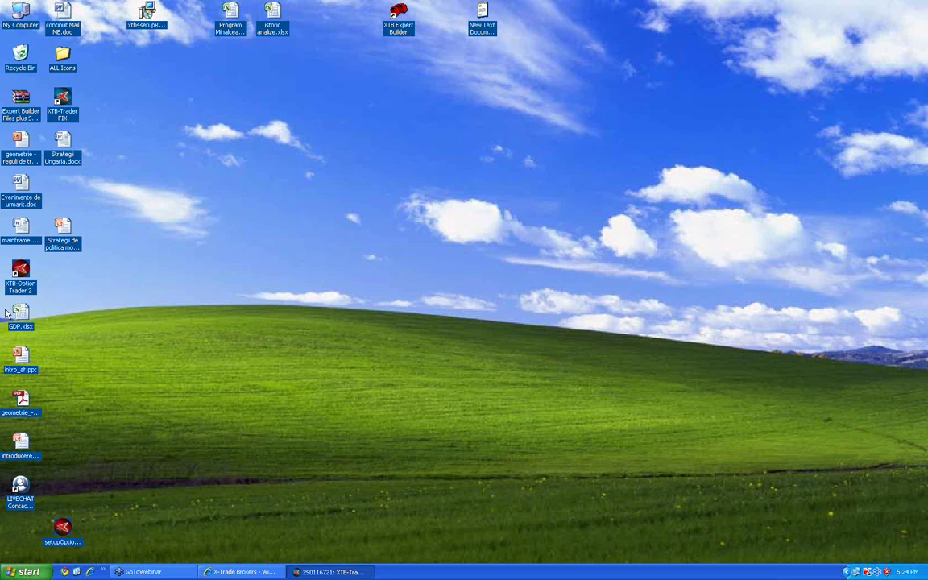
Relaunch XTB-Option Trader 2, skip the login, and start a New Demo Account registration
{"action": "left_click", "coordinate": [27, 285]}
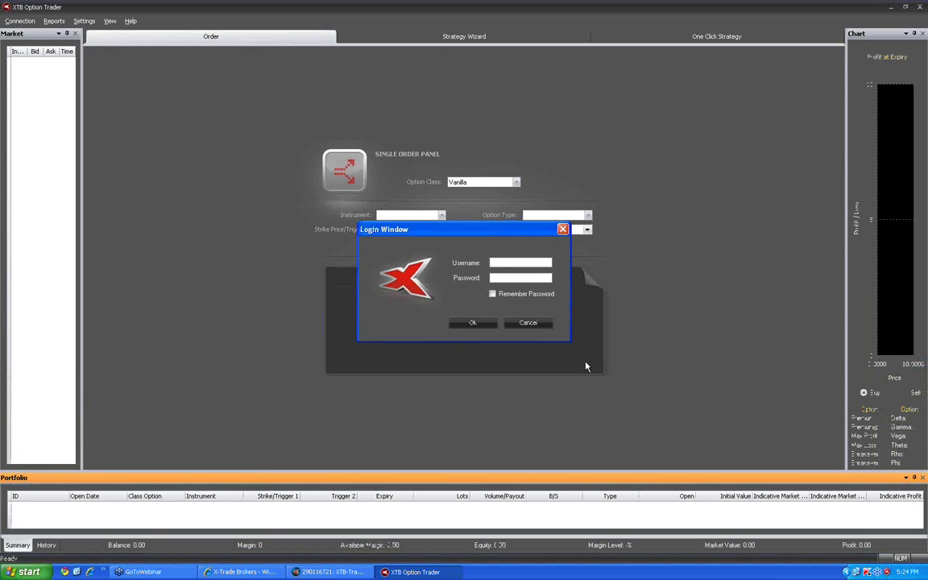
{"action": "left_click", "coordinate": [468, 323]}
{"action": "left_click", "coordinate": [19, 21]}
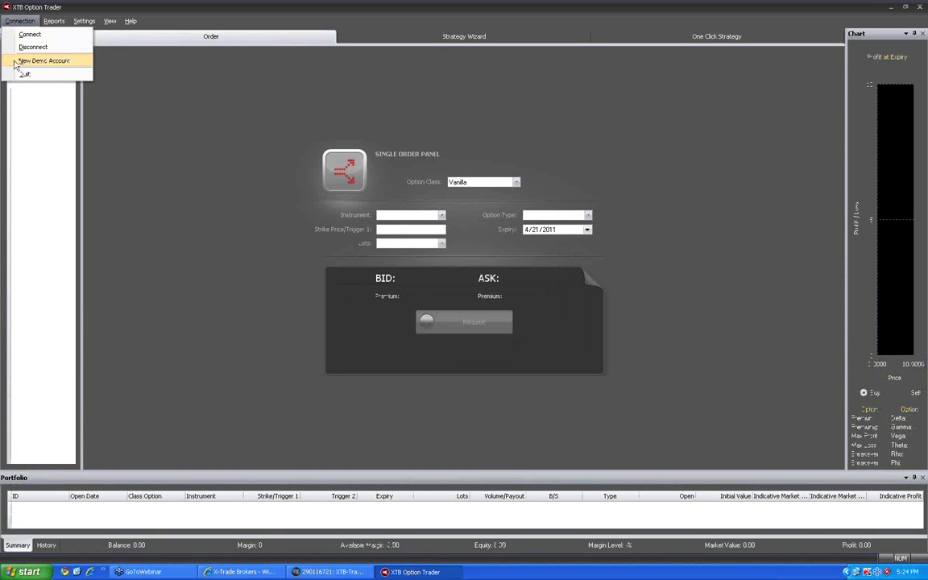
{"action": "left_click", "coordinate": [15, 61]}
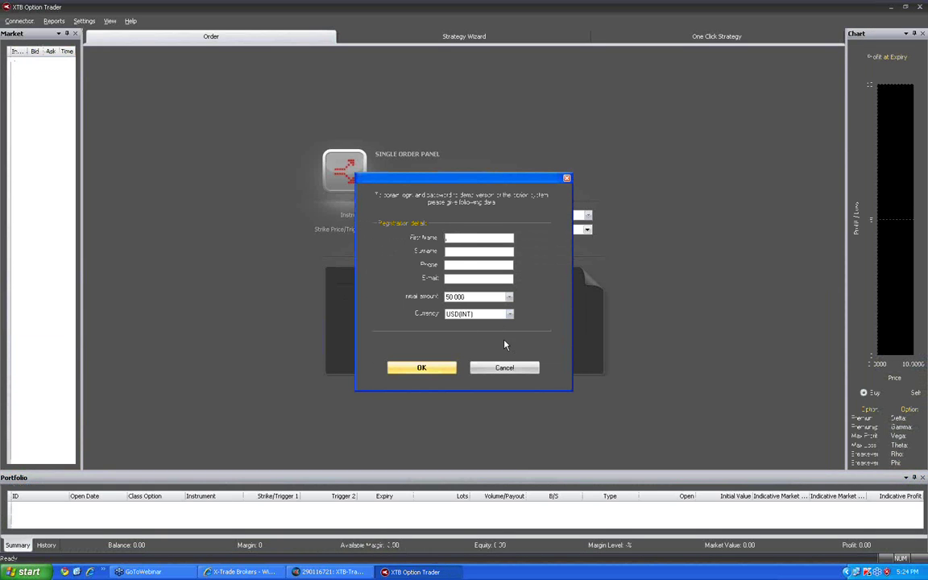
Register the demo account with a first name and surname, then log in with it
{"action": "type", "text": "aldsa"}
{"action": "key", "text": "Tab"}
{"action": "type", "text": "ld"}
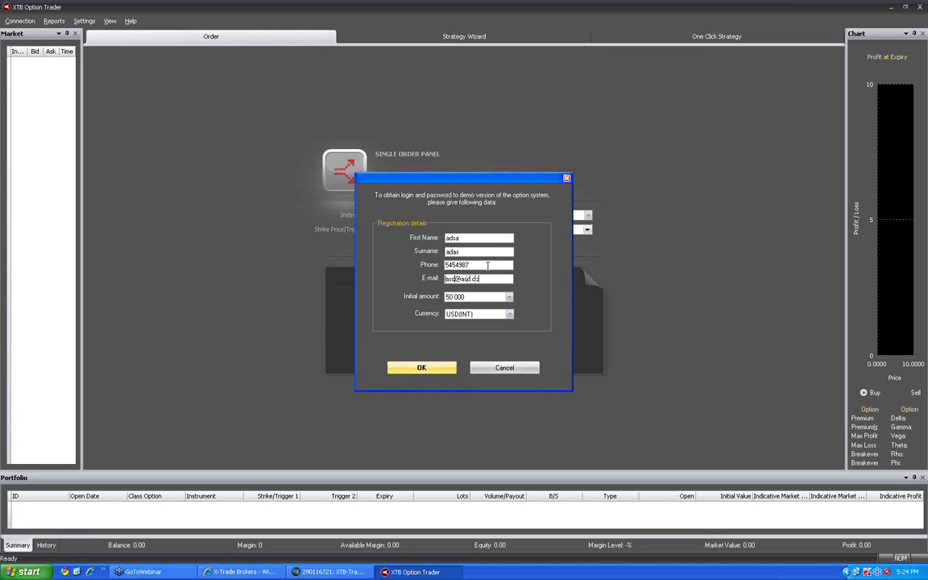
{"action": "left_click", "coordinate": [452, 368]}
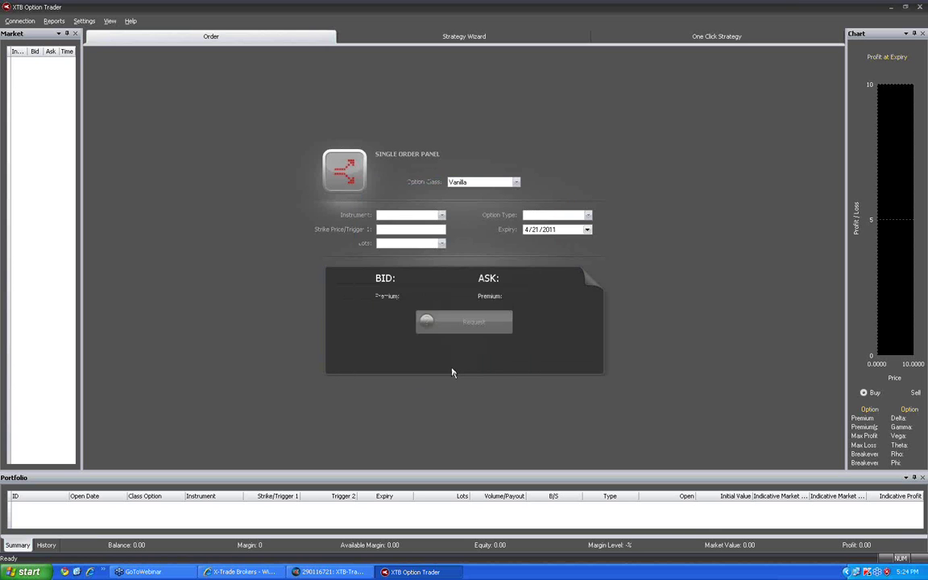
{"action": "left_click", "coordinate": [464, 316]}
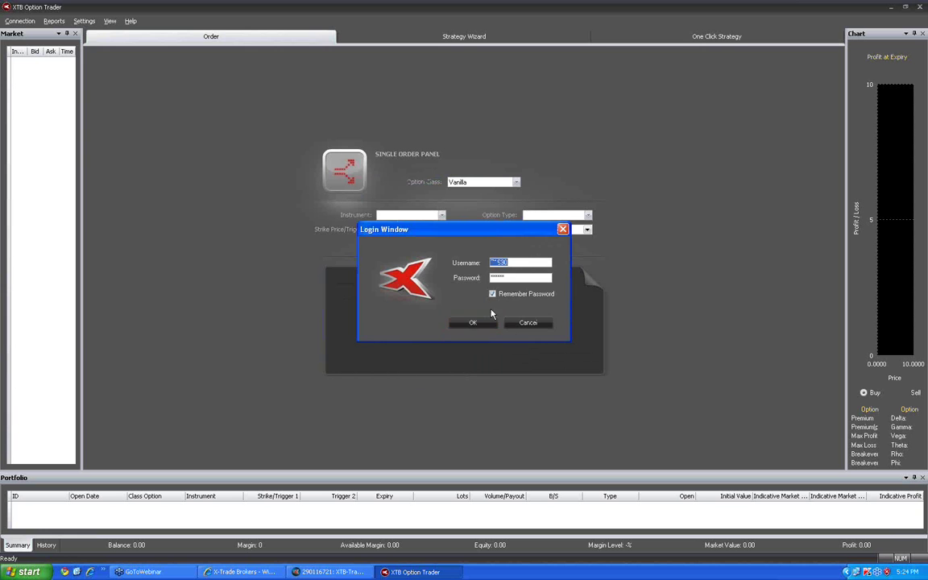
{"action": "left_click", "coordinate": [472, 324]}
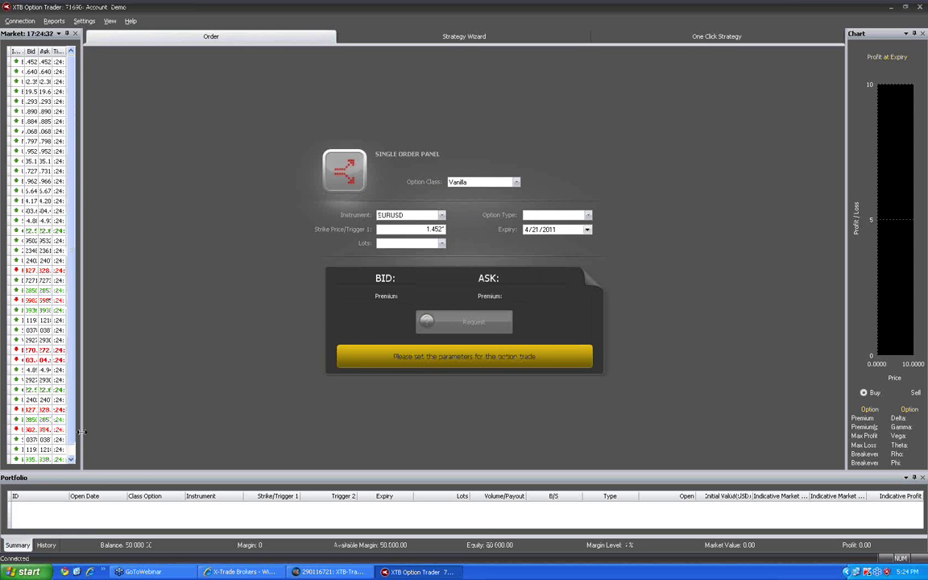
Widen the Market panel and set the order to a US.30 Call option
{"action": "left_click_drag", "start_coordinate": [78, 389], "coordinate": [132, 425]}
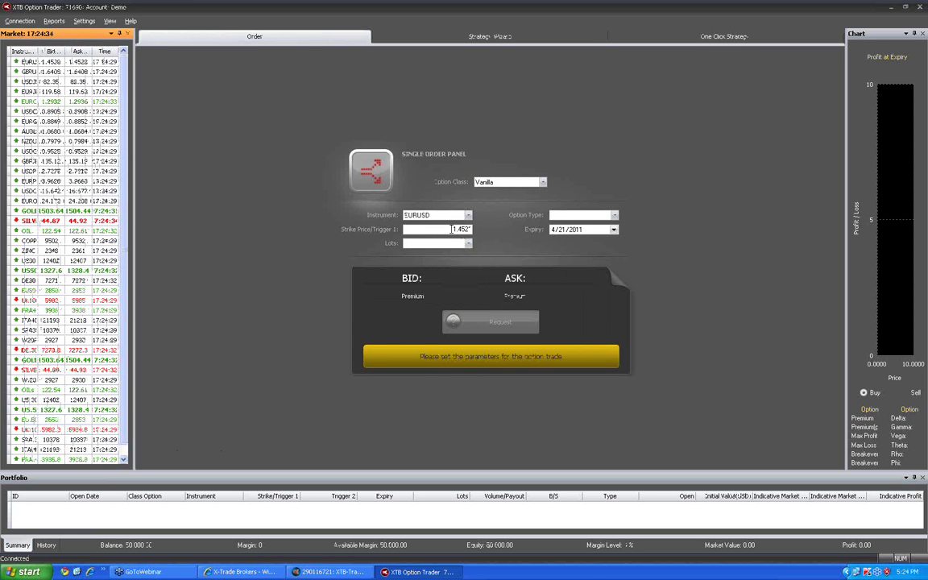
{"action": "left_click", "coordinate": [421, 215]}
{"action": "scroll", "coordinate": [426, 362], "scroll_direction": "down", "scroll_amount": 5}
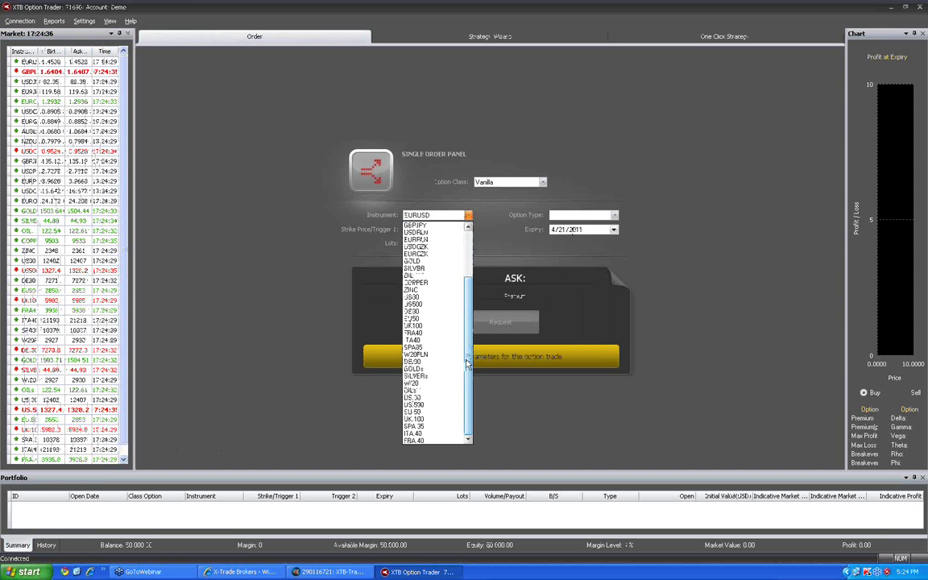
{"action": "left_click", "coordinate": [434, 397]}
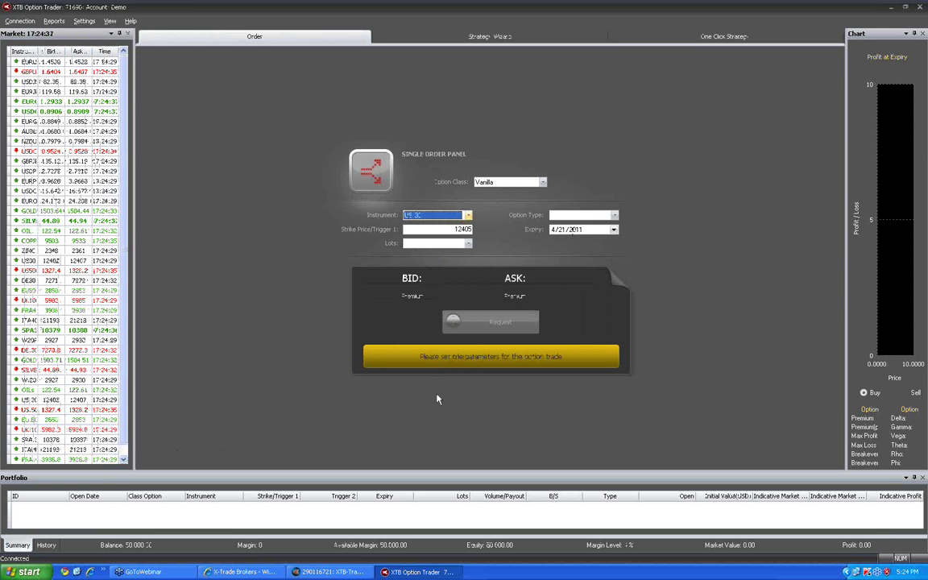
{"action": "left_click", "coordinate": [614, 215]}
{"action": "left_click", "coordinate": [566, 225]}
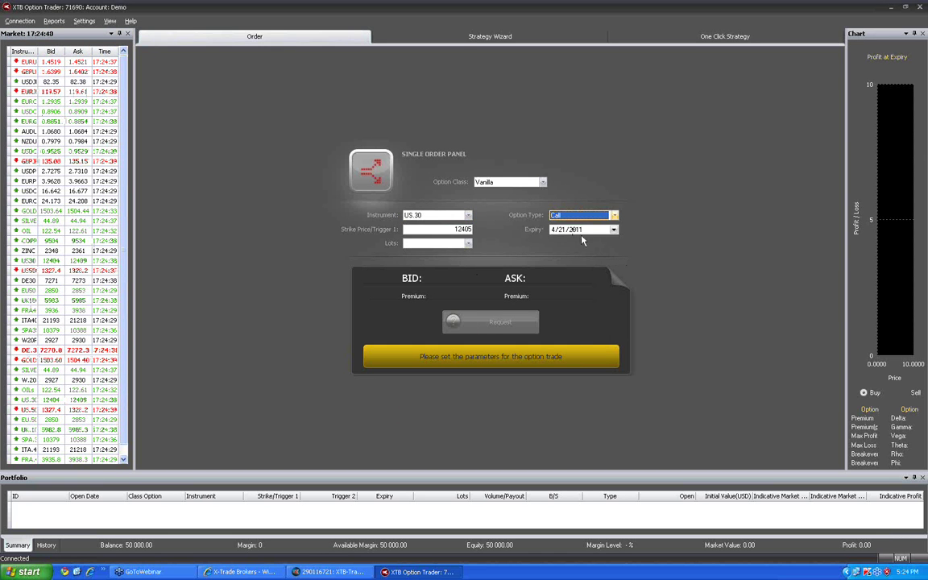
Set the expiry to 16 May 2011 and the size to 1.0 lot
{"action": "left_click", "coordinate": [614, 229]}
{"action": "left_click", "coordinate": [611, 242]}
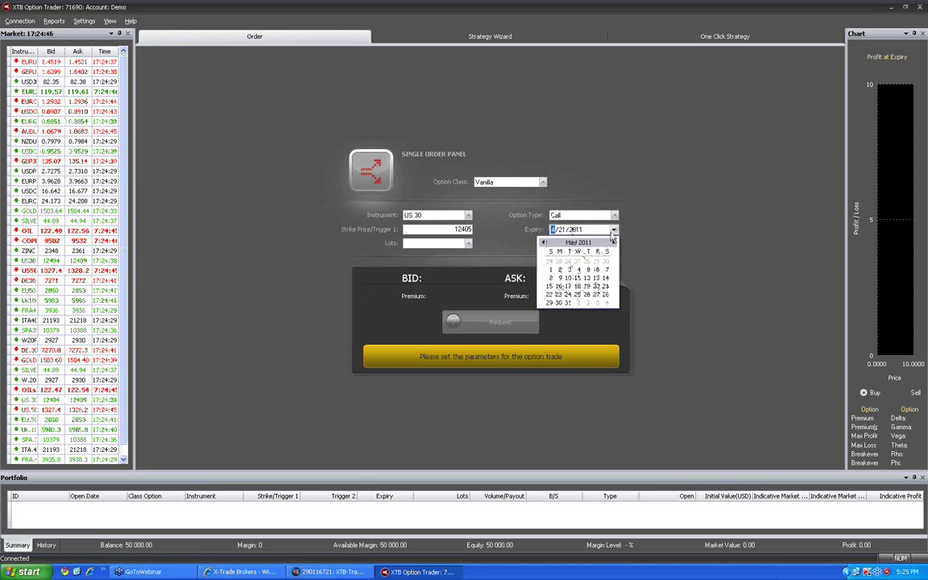
{"action": "left_click", "coordinate": [558, 285]}
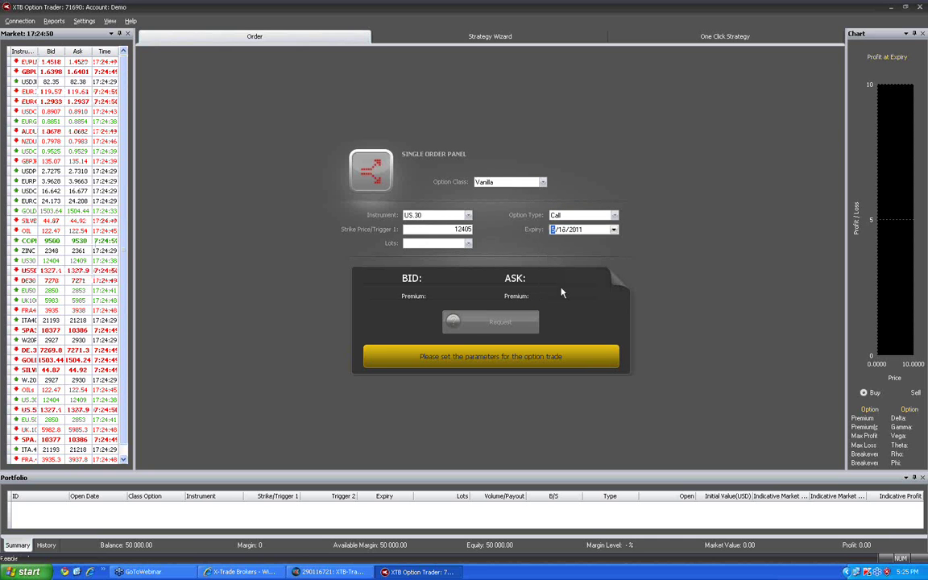
{"action": "left_click", "coordinate": [467, 243]}
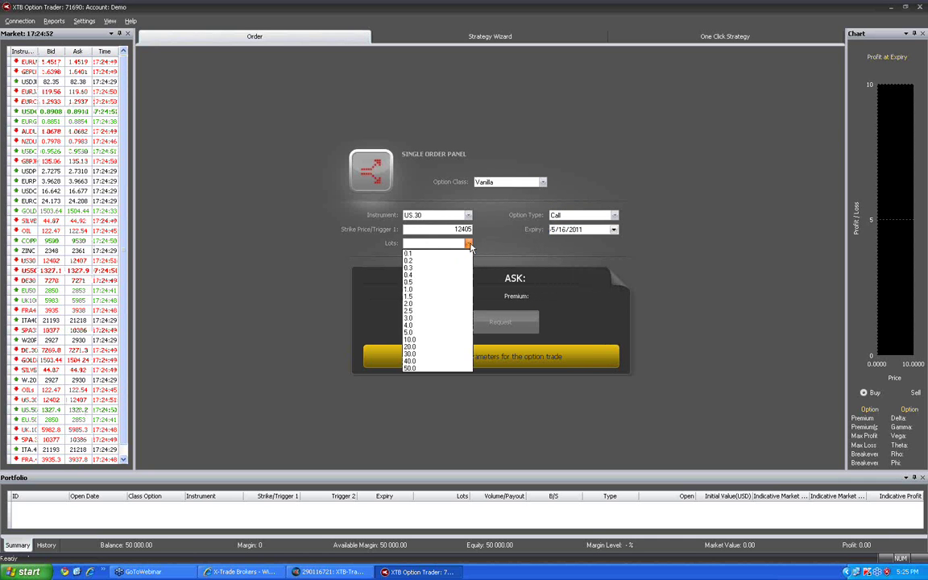
{"action": "left_click", "coordinate": [411, 291]}
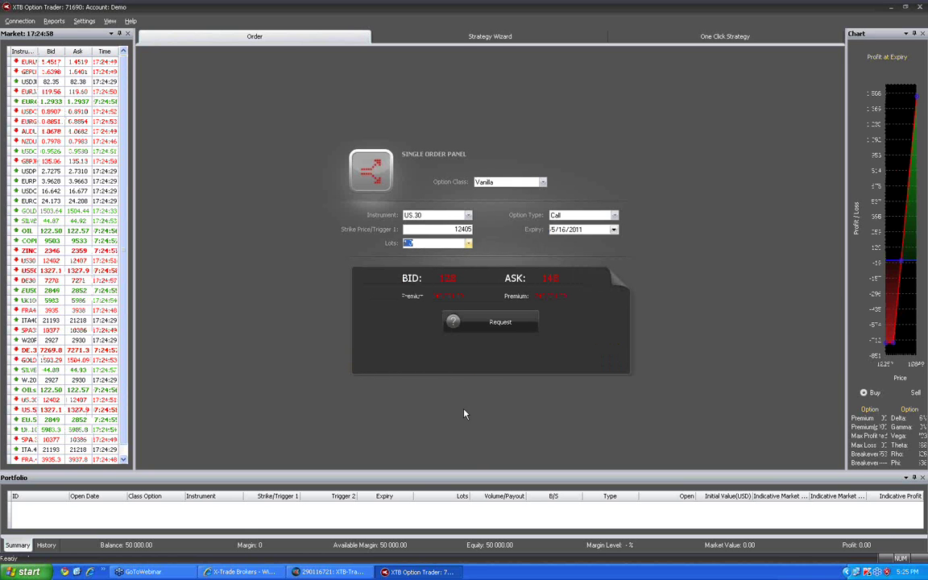
Request a quote and buy the 1-lot US.30 12405 Vanilla Call at 148
{"action": "left_click", "coordinate": [493, 323]}
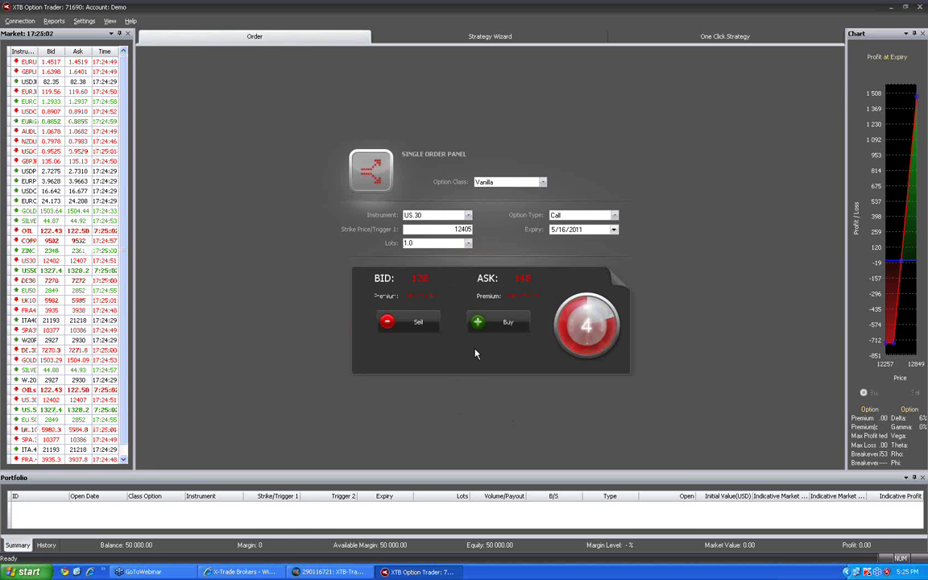
{"action": "left_click", "coordinate": [483, 322]}
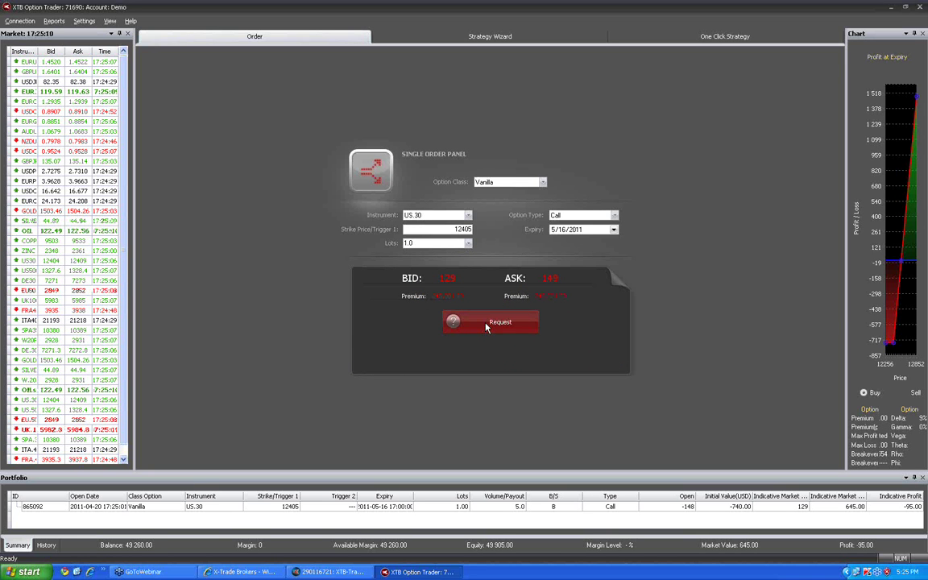
{"action": "left_click", "coordinate": [486, 325]}
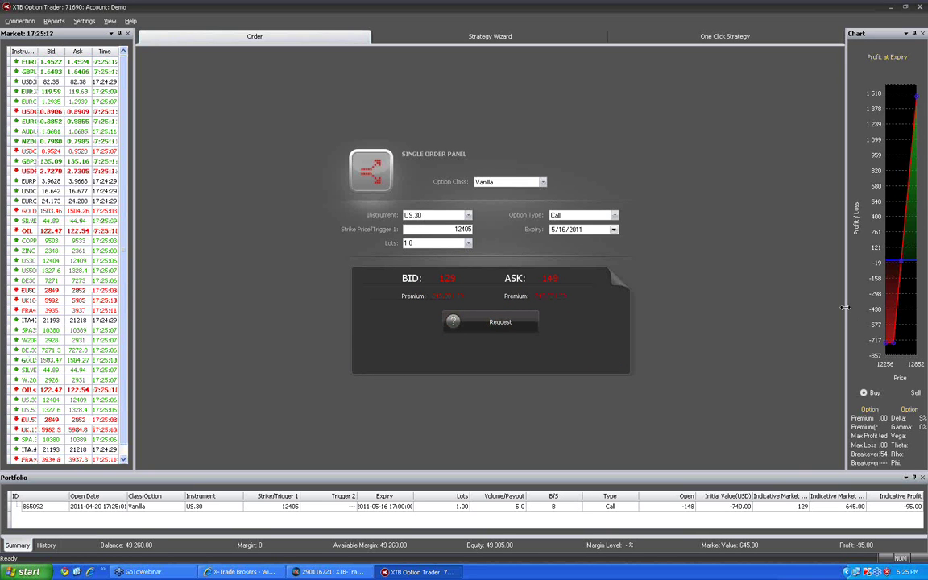
Widen the profit-at-expiry chart panel so the call's profitability and sensitivity figures show in full
{"action": "left_click_drag", "start_coordinate": [846, 312], "coordinate": [800, 312]}
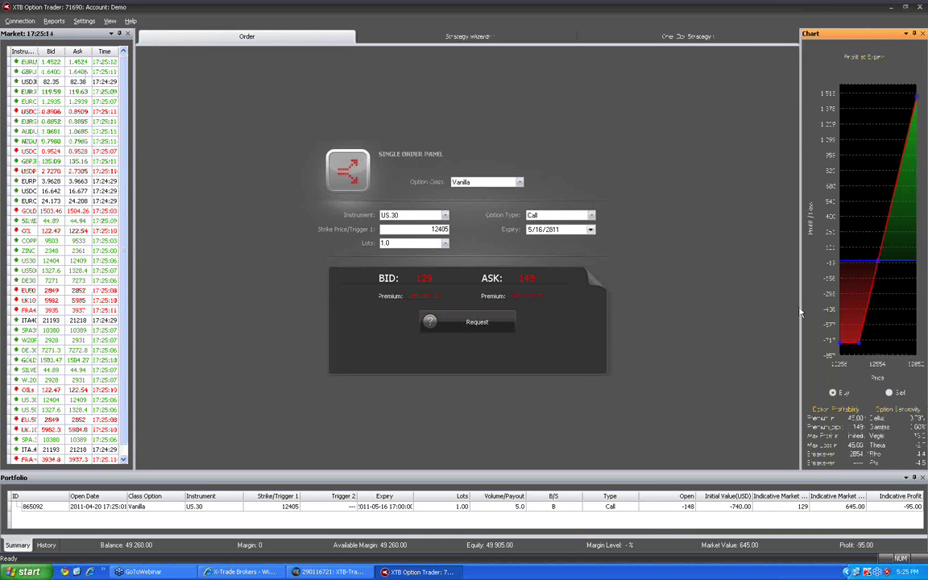